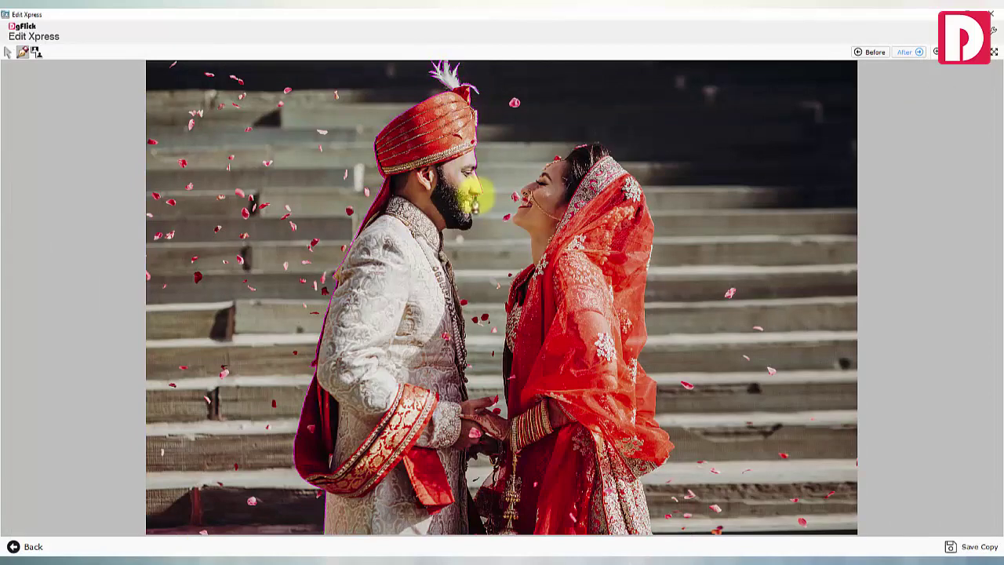
Trace the cutout outline from the groom's face around the bride and close it at the photo's bottom edge, then show the edited result
click(562, 159)
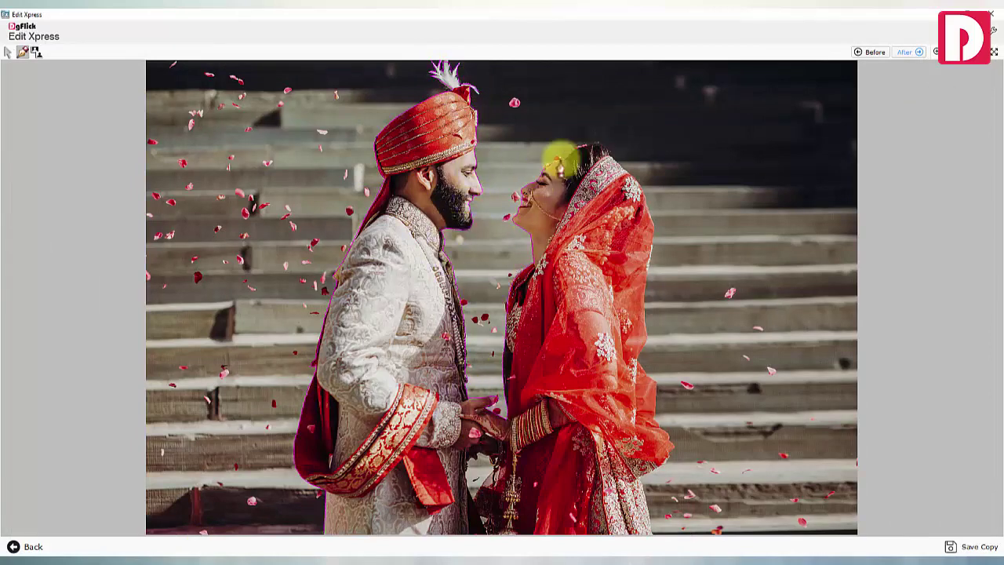
click(623, 167)
click(652, 360)
click(655, 420)
click(641, 480)
click(324, 534)
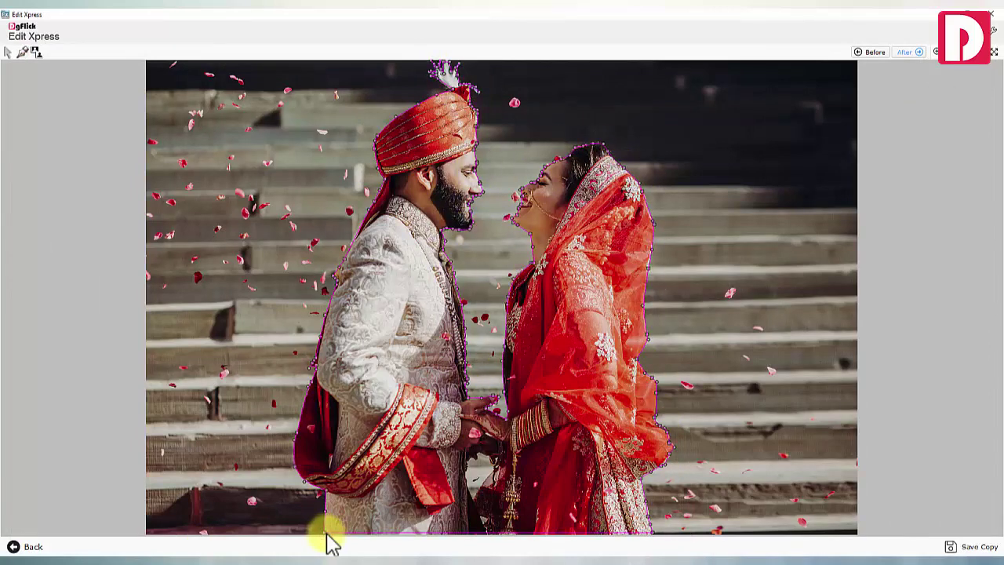
click(904, 55)
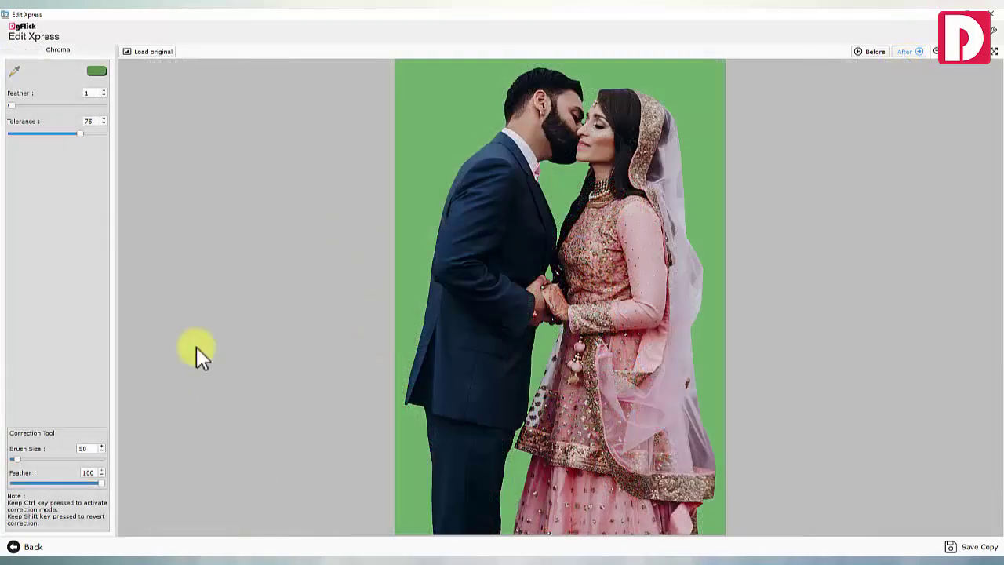
Remove the green backdrop behind the embracing couple by picking its colour for the chroma removal
click(456, 116)
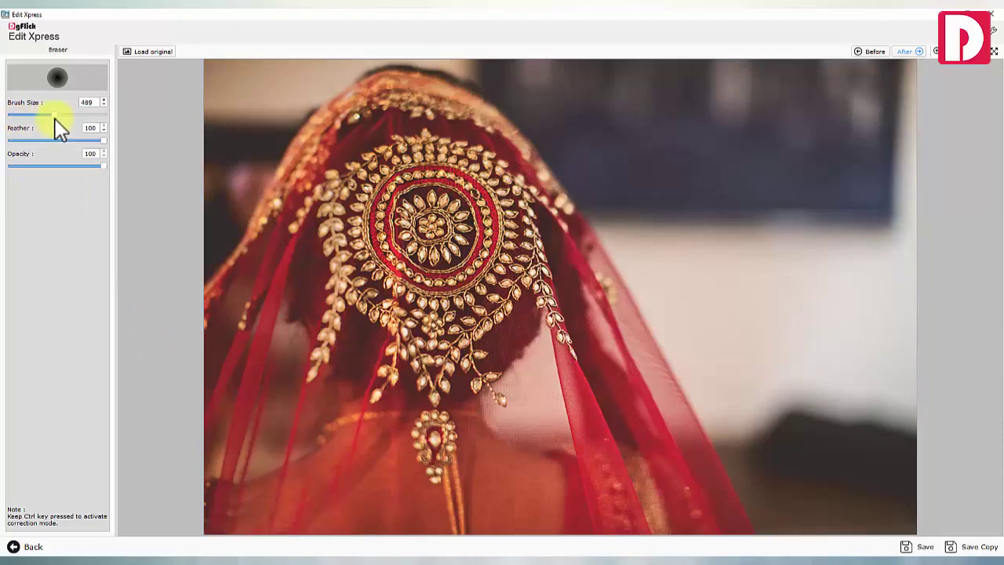
Enlarge the eraser brush and erase the blurred background beside the bride's red veil
drag(55, 119, 68, 114)
mouse_move(597, 90)
mouse_down()
mouse_move(717, 102)
mouse_move(859, 240)
mouse_move(819, 363)
mouse_move(746, 364)
mouse_move(899, 498)
mouse_move(719, 273)
mouse_move(820, 514)
mouse_move(609, 397)
mouse_move(849, 503)
mouse_move(732, 70)
mouse_move(603, 150)
mouse_move(436, 8)
mouse_move(180, 180)
mouse_move(172, 172)
mouse_move(436, 5)
mouse_move(568, 88)
mouse_move(726, 313)
mouse_move(829, 495)
mouse_move(796, 463)
mouse_move(788, 437)
mouse_move(828, 495)
mouse_up()
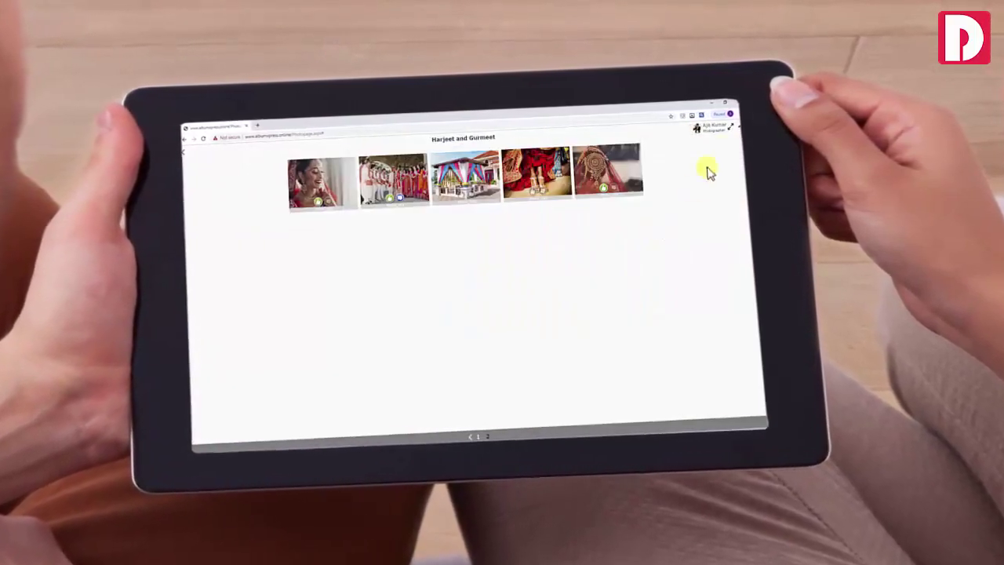
click(739, 127)
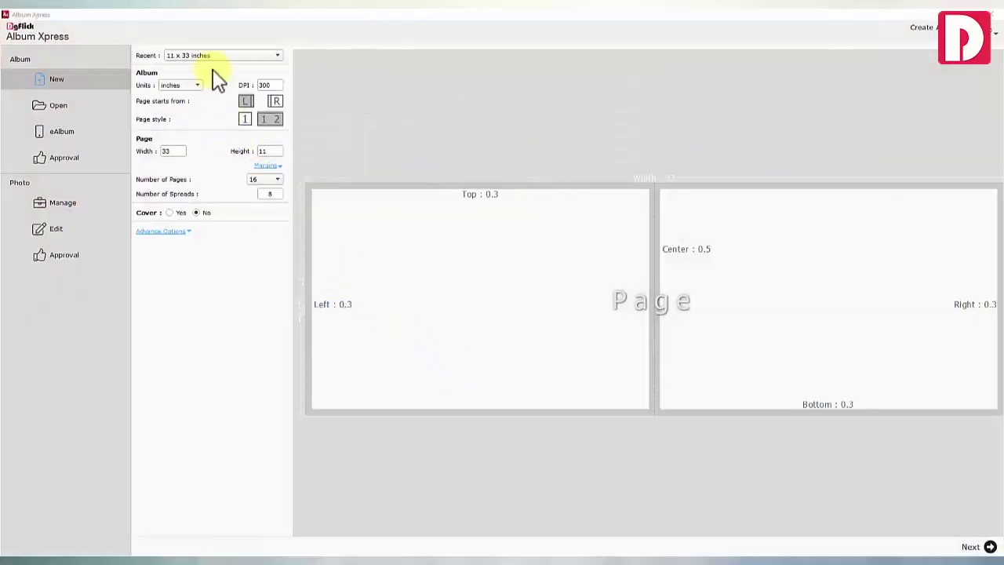
In Album Xpress, set the new album's page size to 36 inches wide by 12 inches high and proceed to the design
click(209, 56)
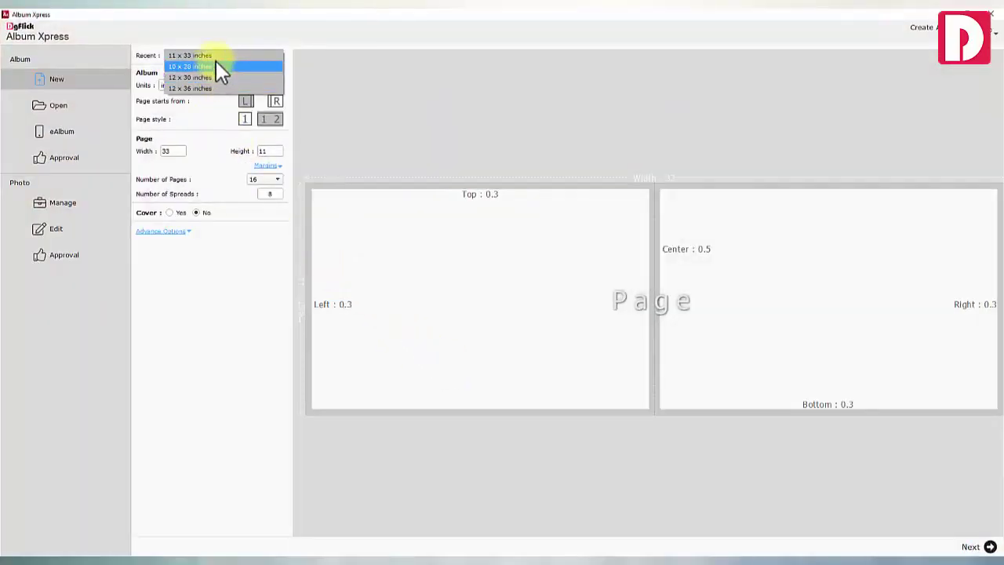
click(216, 56)
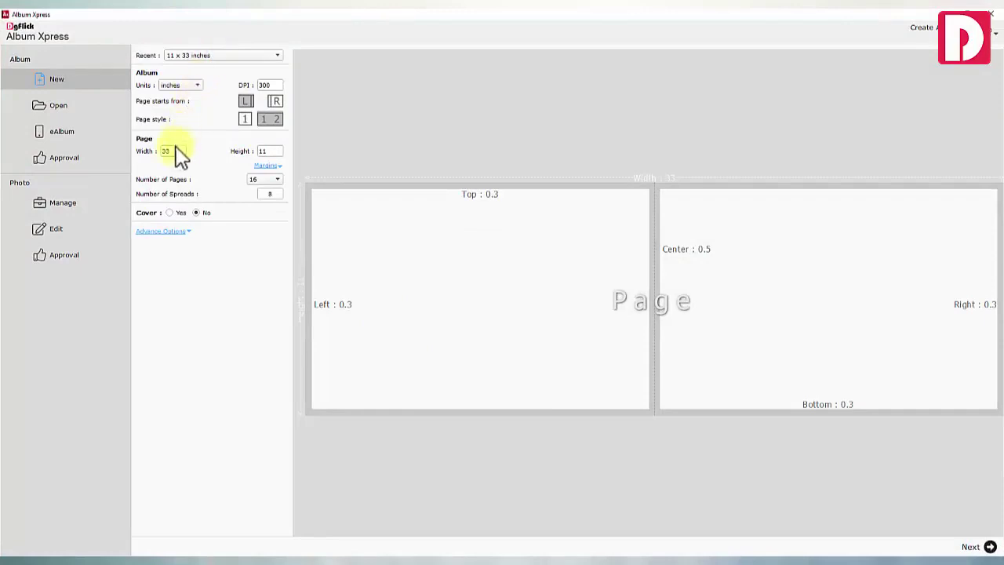
text(36)
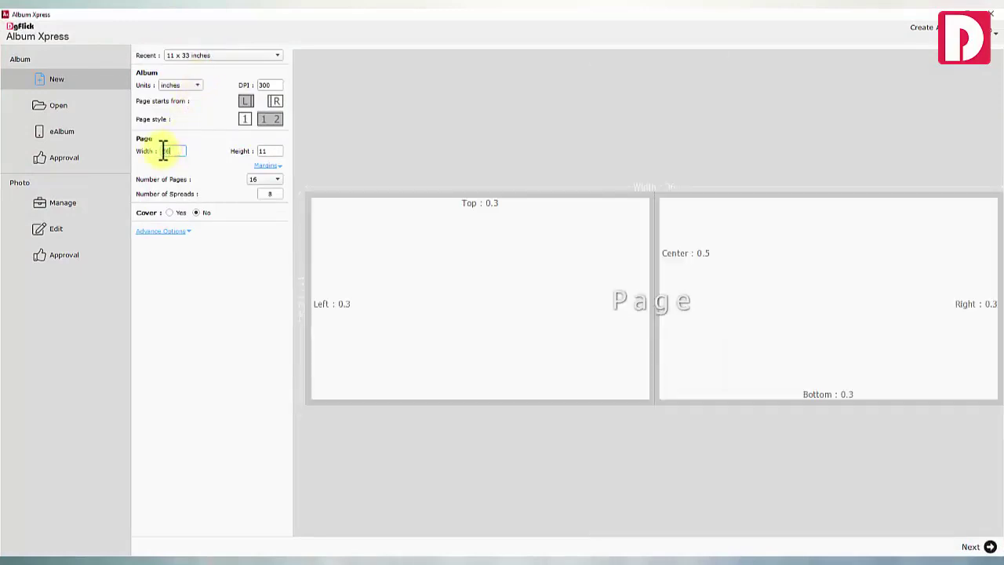
double_click(259, 151)
text(12)
click(982, 547)
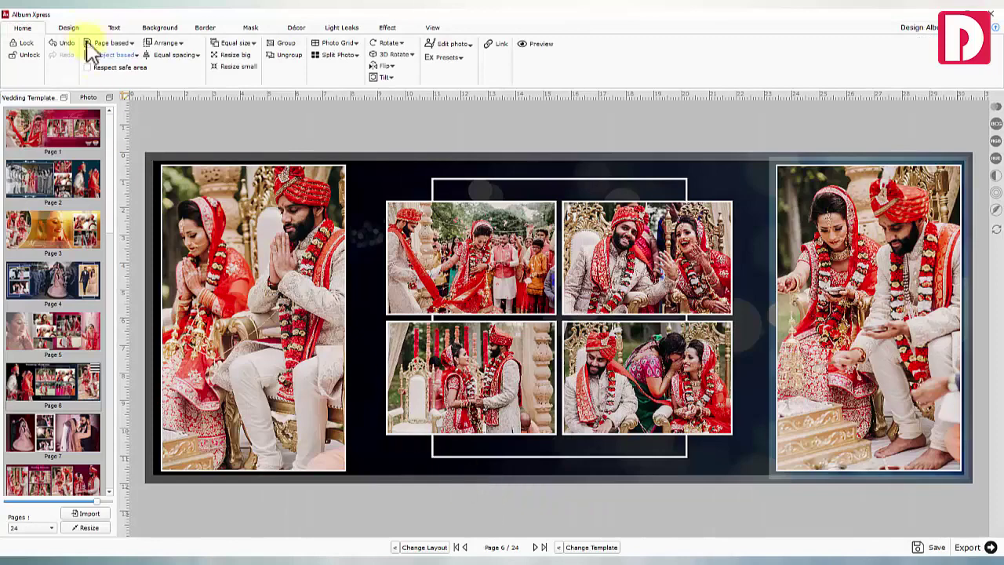
Show the six-photo layout designs and cycle page 6 through several alternative photo layouts
click(66, 30)
drag(187, 132, 178, 69)
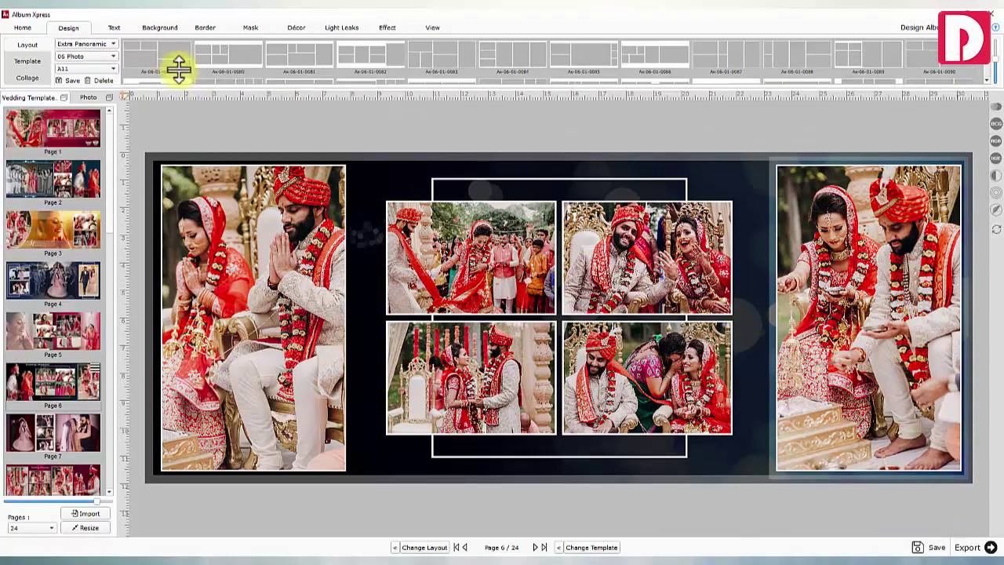
click(426, 547)
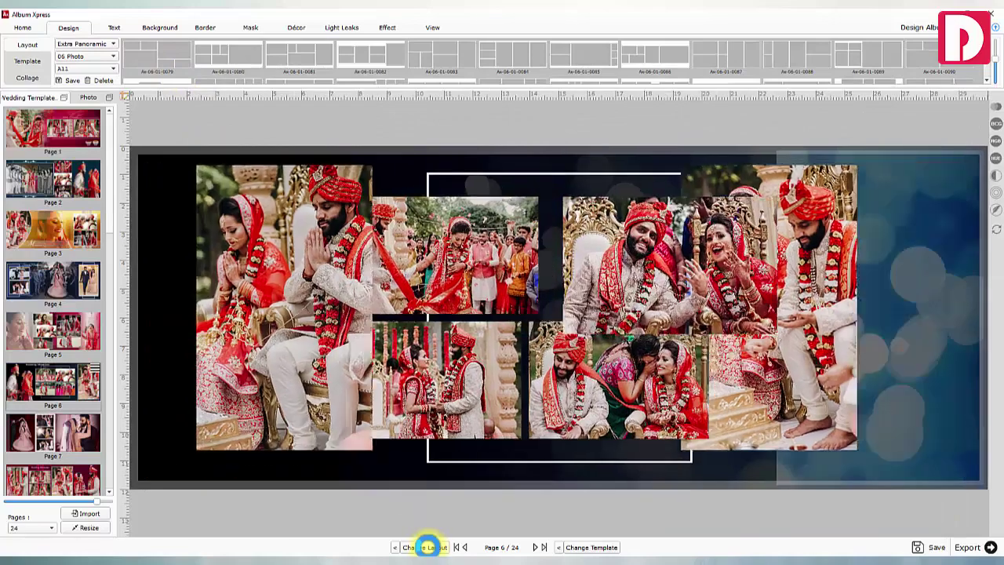
click(426, 548)
click(426, 548)
click(428, 548)
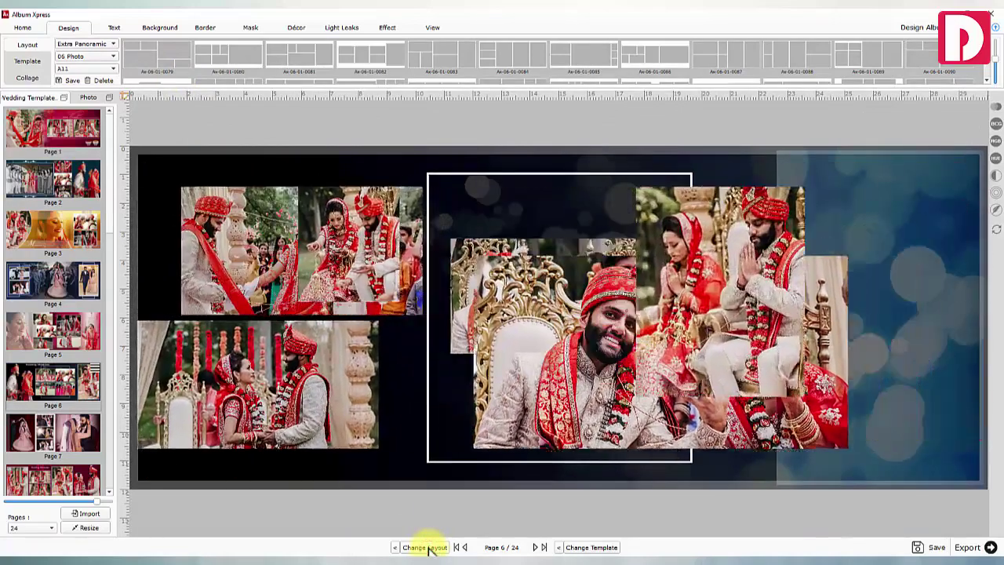
Switch the designs to templates and cycle page 6 through two alternative templates
click(32, 62)
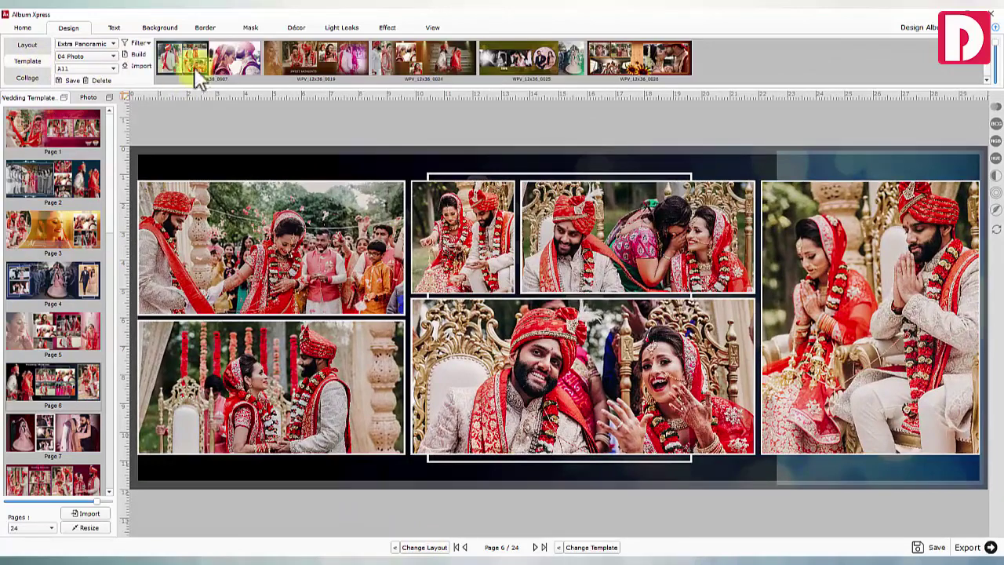
click(591, 548)
click(592, 547)
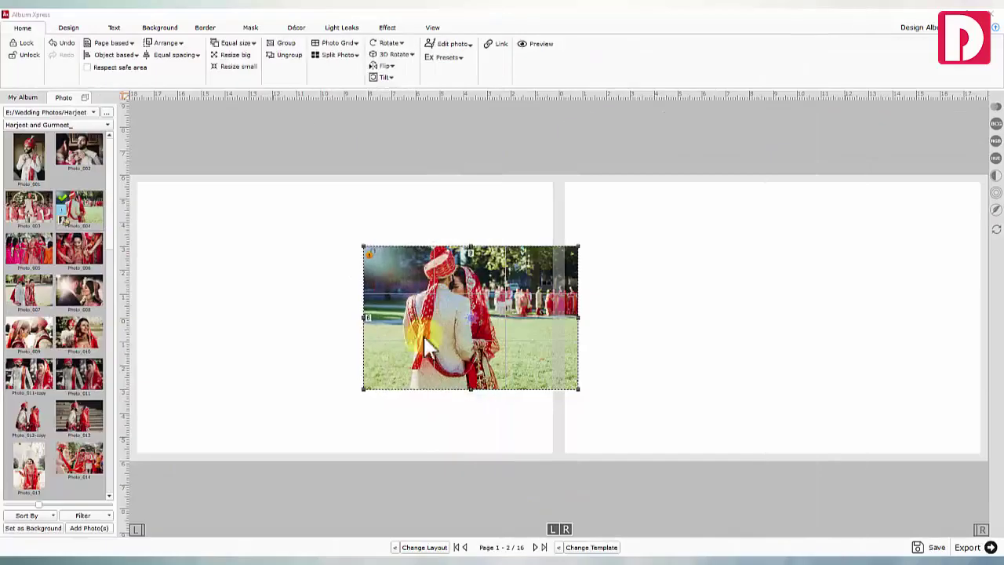
Move the couple's photo to the left end of the spread, then enlarge and reframe it to about 8.79 by 11.28 inches
drag(423, 334, 386, 285)
drag(241, 280, 275, 280)
drag(355, 313, 249, 310)
drag(281, 350, 378, 474)
Set the width of the couple's photo to 7 inches in its size settings
drag(227, 363, 207, 343)
double_click(206, 342)
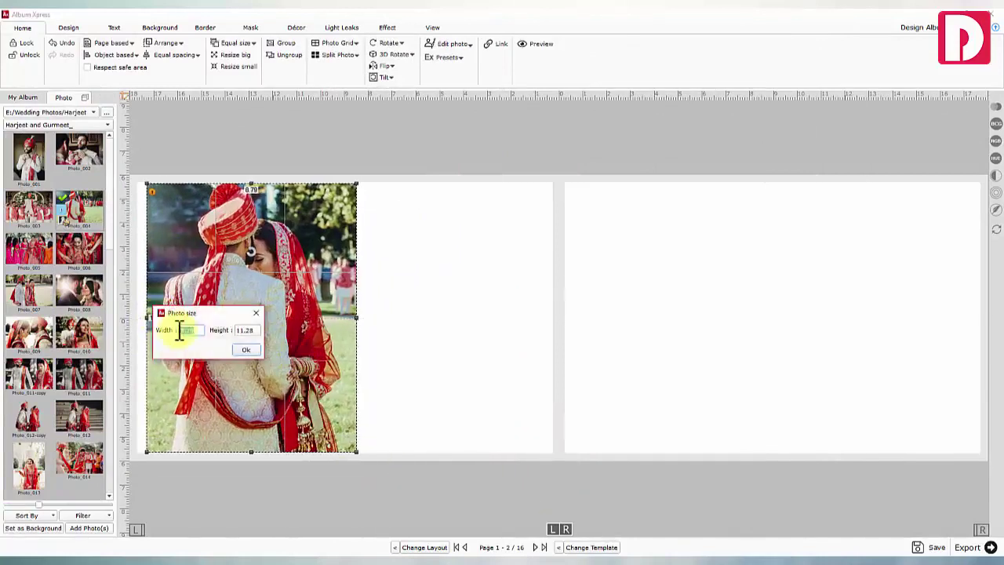
click(247, 350)
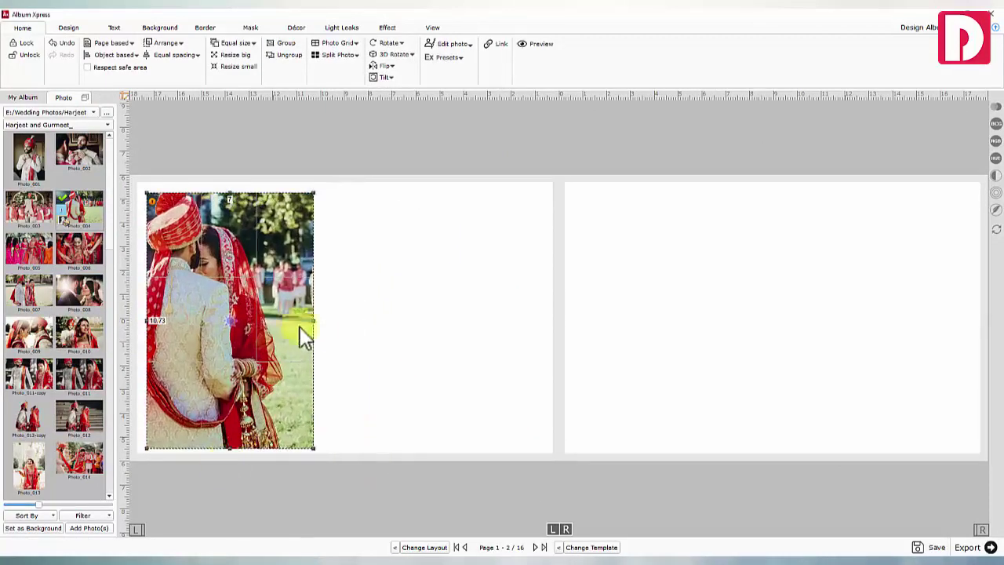
Align the large couple photo on the page and arrange three smaller photos in a block beside it
click(164, 43)
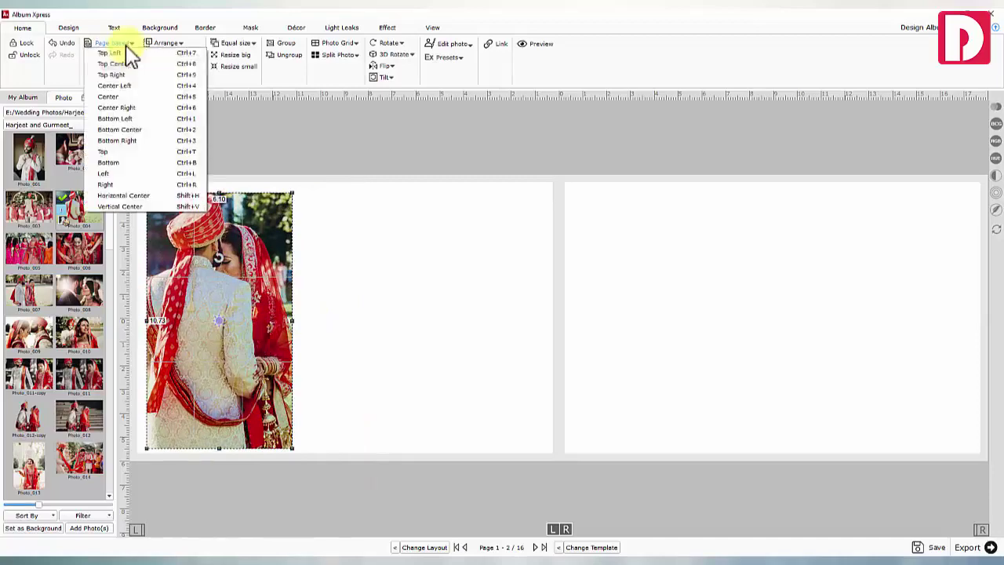
click(133, 80)
drag(642, 331, 499, 292)
drag(522, 280, 446, 280)
drag(377, 280, 335, 280)
drag(581, 345, 710, 339)
drag(332, 179, 711, 333)
click(247, 82)
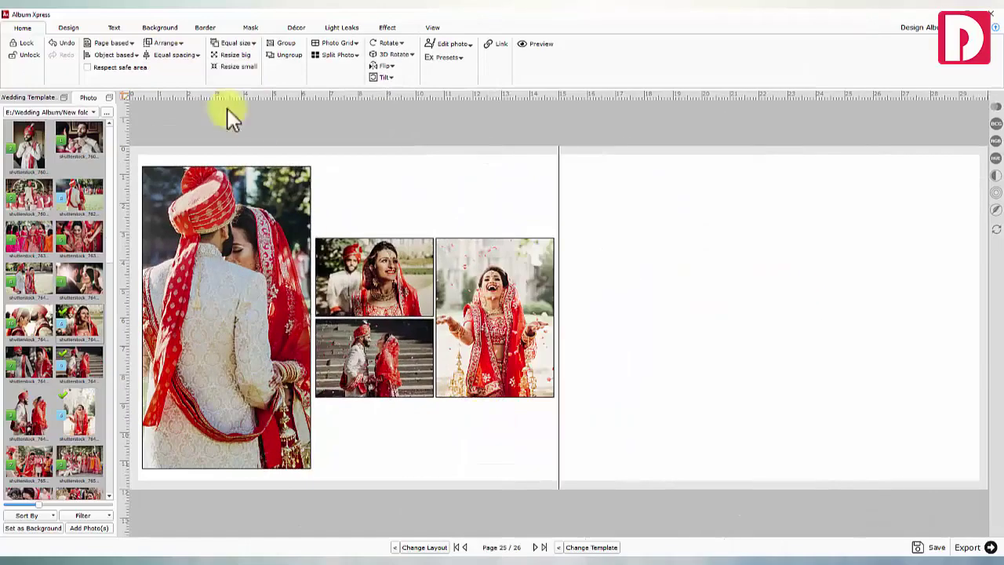
Try the backgrounds B_DF_WPV_0041, B_DF_WPV_0042 and B_DF_WPV_0097 on the spread with the four photos
click(160, 28)
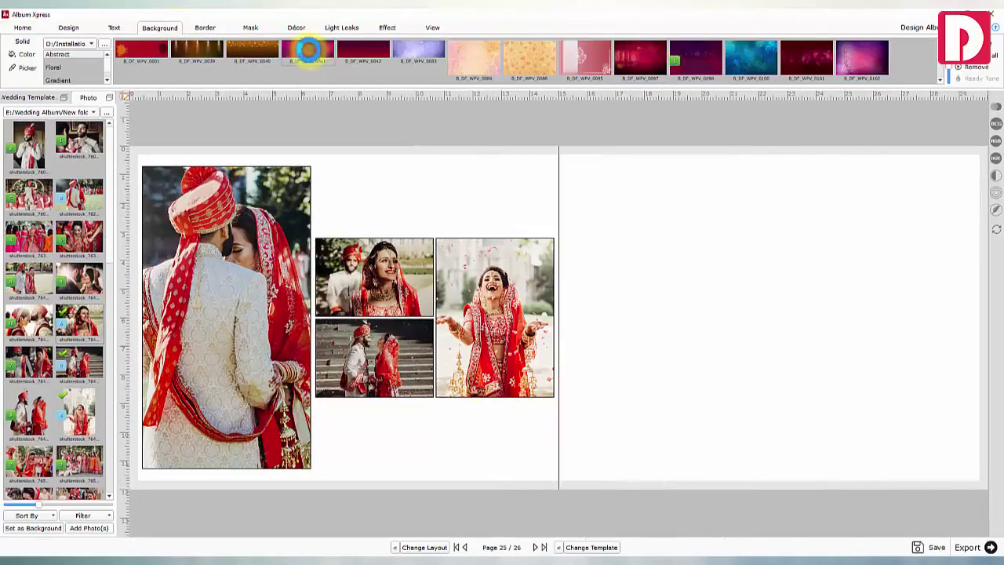
click(308, 50)
click(365, 50)
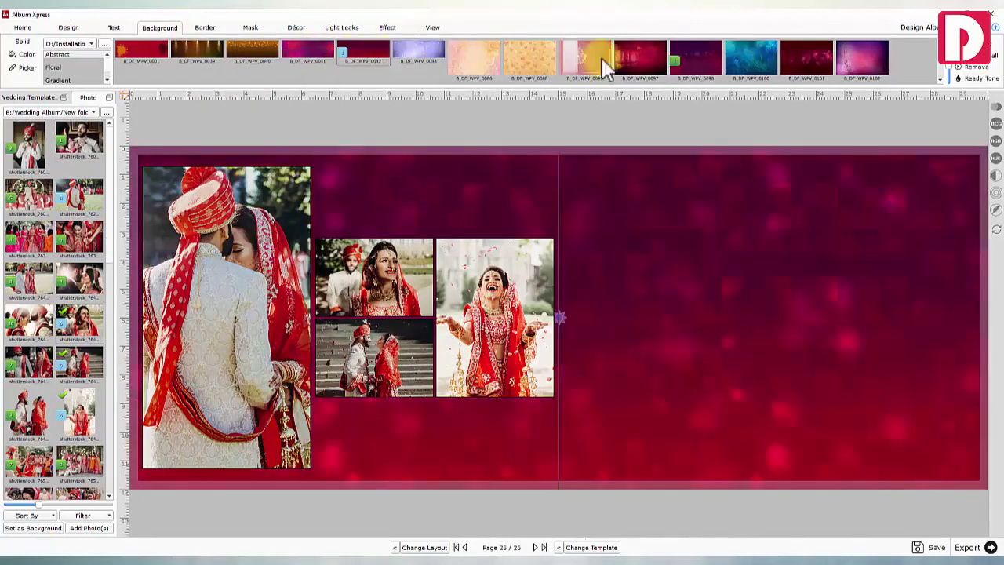
click(623, 67)
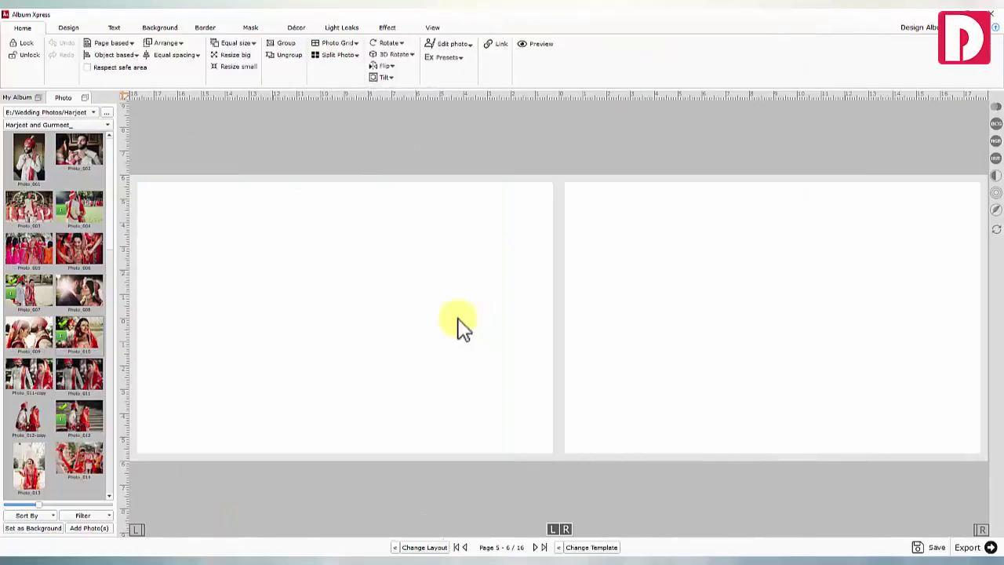
Apply background B_DF_WPV_0042 to pages 5-6 and place the couple-on-steps photo at the right edge, filling the page height
click(161, 30)
click(384, 49)
drag(78, 416, 704, 378)
drag(841, 364, 816, 478)
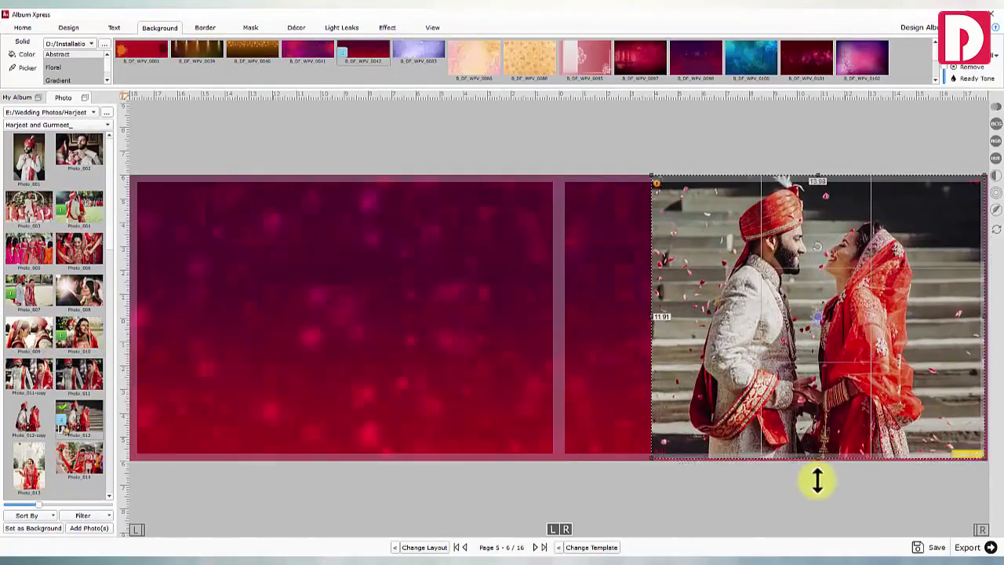
Apply the third soft-edged mask from the 04_Simple category to the large couple-on-steps photo
click(250, 29)
scroll(83, 66, down, 1)
click(83, 66)
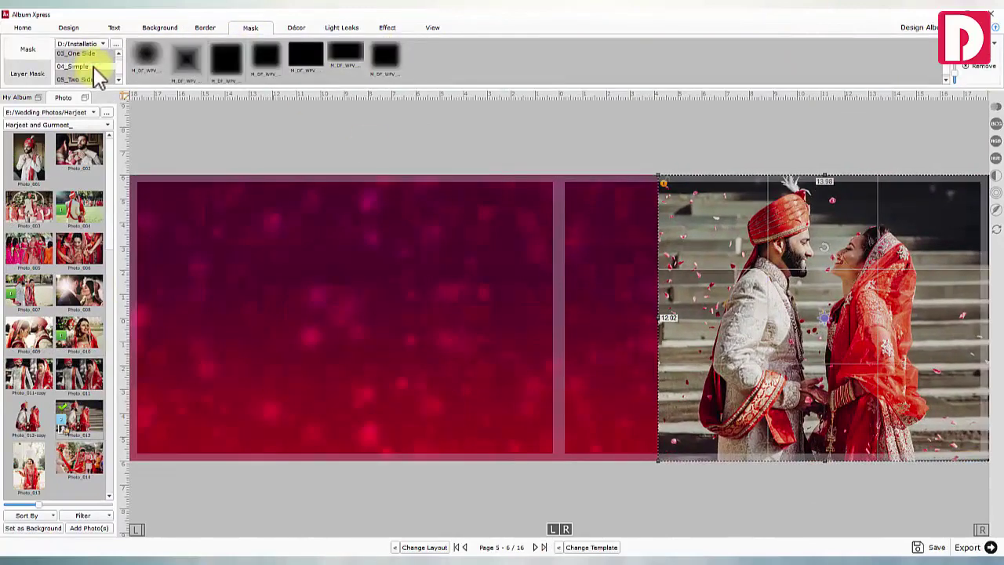
click(227, 59)
Add the couple-on-steps photo and three more selected couple photos to the spread
ctrl+click(79, 207)
ctrl+click(79, 374)
ctrl+click(79, 333)
click(91, 528)
Shrink the added couple-on-steps photo, place it near the spread's top centre and separate the other added photos
drag(559, 318, 545, 230)
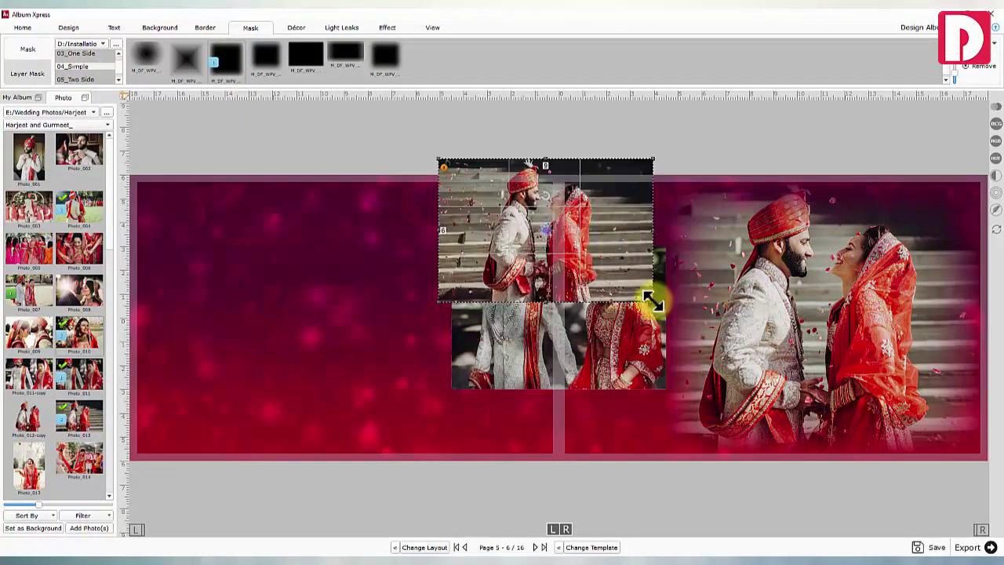
drag(653, 301, 553, 233)
drag(494, 196, 580, 209)
drag(580, 324, 525, 324)
Select the added photos together and reduce them to the smallest one's size with Resize small
ctrl+click(582, 211)
ctrl+click(628, 301)
click(23, 27)
click(239, 67)
click(408, 141)
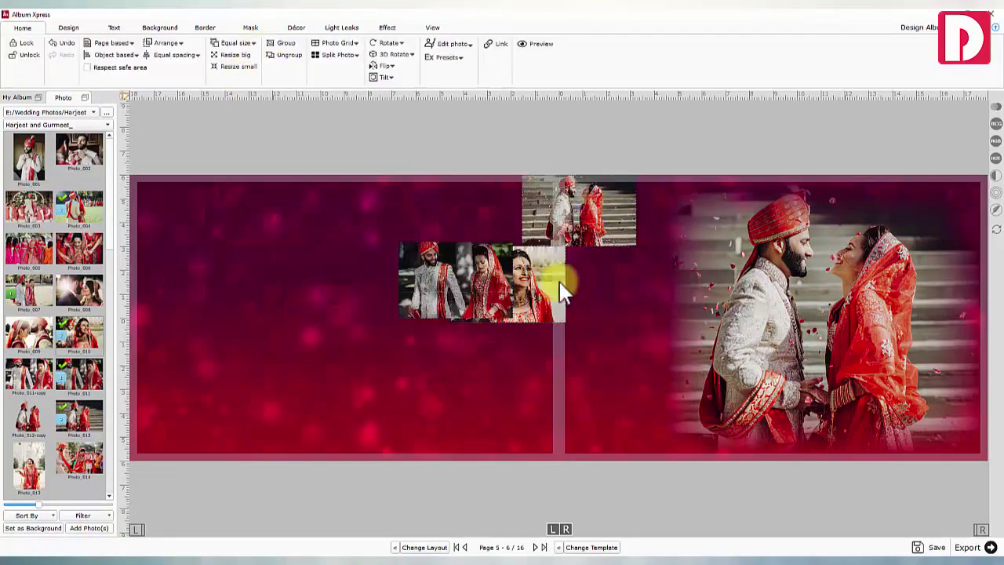
Stack the four small photos in a vertical column at the centre of the spread and fit them to the page height
drag(461, 284, 583, 290)
drag(590, 218, 586, 224)
drag(496, 274, 554, 450)
ctrl+click(576, 384)
drag(634, 488, 621, 451)
Insert a square shape over the photo column and stretch it to the full height of the spread's safe area
click(296, 28)
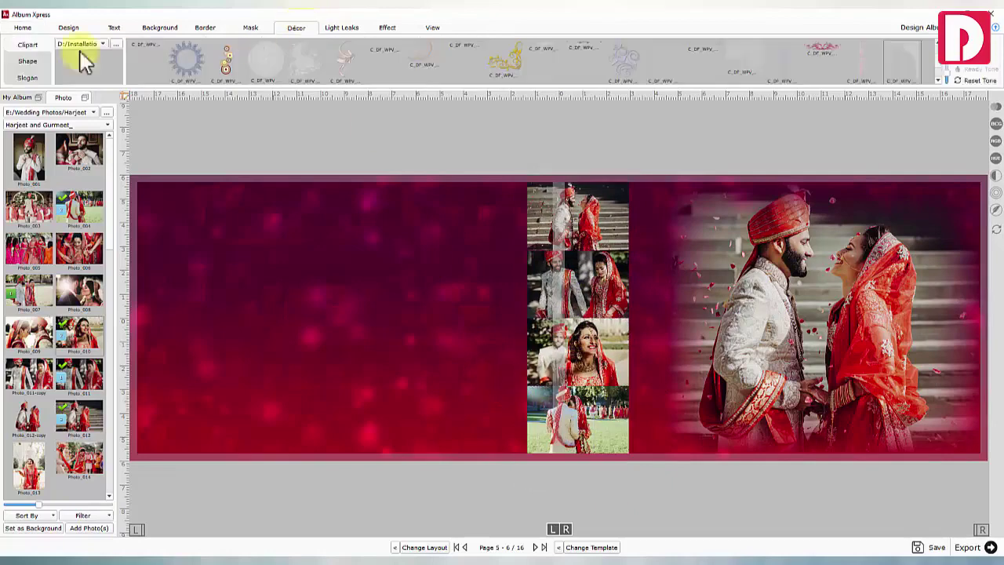
click(27, 61)
double_click(85, 52)
drag(564, 313, 525, 202)
drag(544, 229, 619, 305)
drag(557, 305, 555, 453)
drag(557, 179, 557, 182)
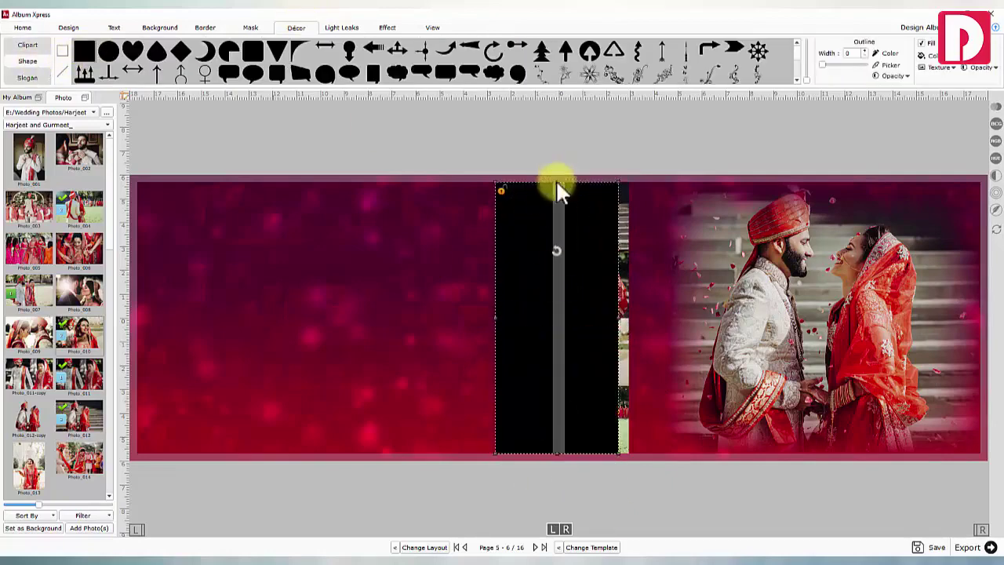
Change the rectangle's fill to white and lower its opacity
click(976, 55)
click(986, 58)
click(977, 68)
drag(988, 94, 951, 93)
Send the rectangle behind the four stacked photos and narrow it to a strip along the column's left side
right_click(513, 248)
click(681, 353)
drag(508, 282, 532, 283)
drag(642, 318, 582, 318)
click(269, 130)
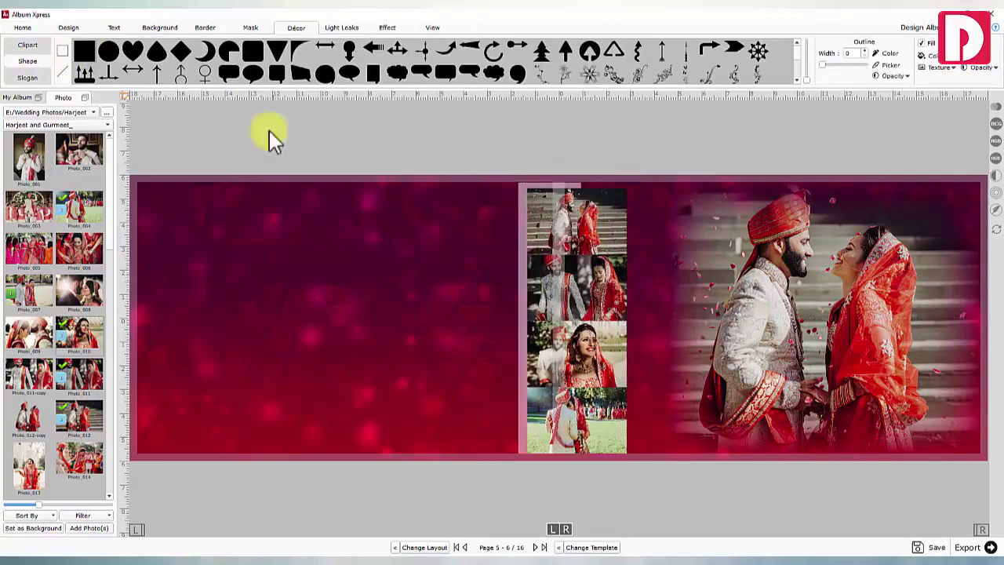
Place the round clipart with the ornate gold border in the middle of the left page
click(27, 45)
drag(146, 67, 359, 340)
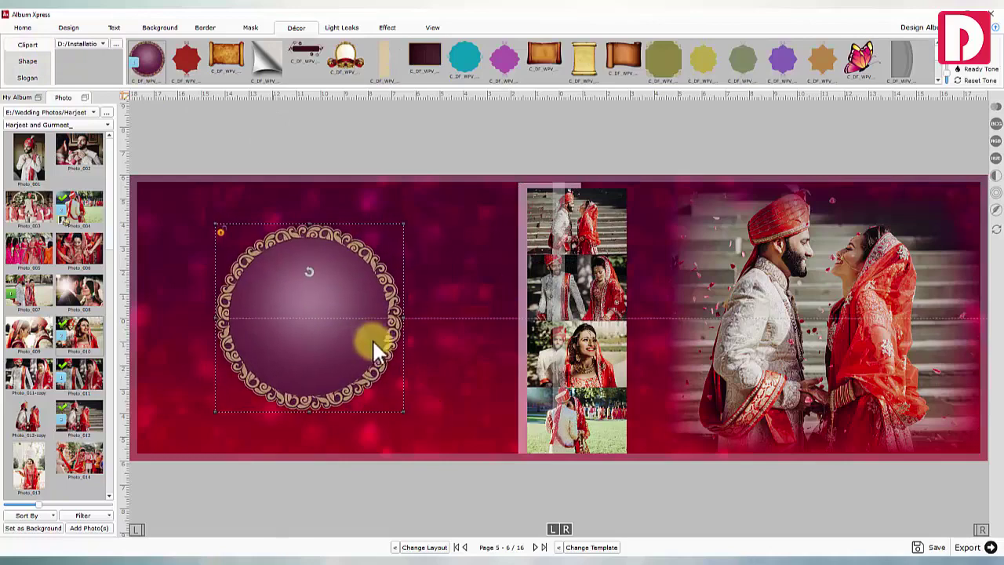
scroll(491, 87, down, 1)
click(546, 66)
click(421, 197)
Place the close-up photo of the couple face to face over the round frame and apply the second 01_Circle mask
double_click(29, 333)
drag(600, 335, 348, 333)
click(252, 28)
scroll(78, 66, up, 1)
click(76, 55)
double_click(187, 59)
Resize the circular masked photo to fill the ornate frame and reframe it so both faces are centred
drag(412, 316, 363, 315)
drag(299, 315, 327, 315)
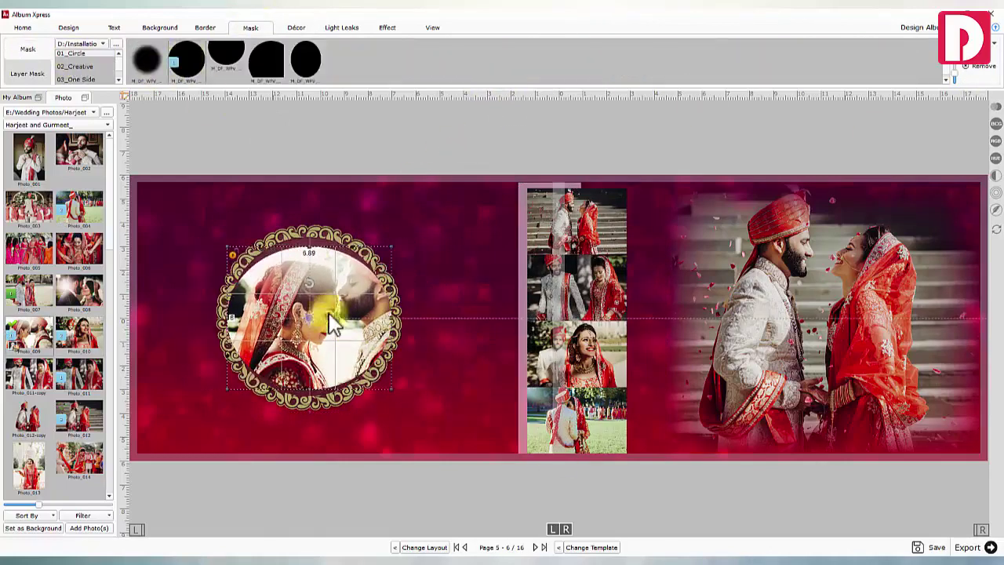
drag(310, 244, 309, 236)
drag(316, 386, 317, 398)
drag(312, 315, 276, 310)
click(453, 291)
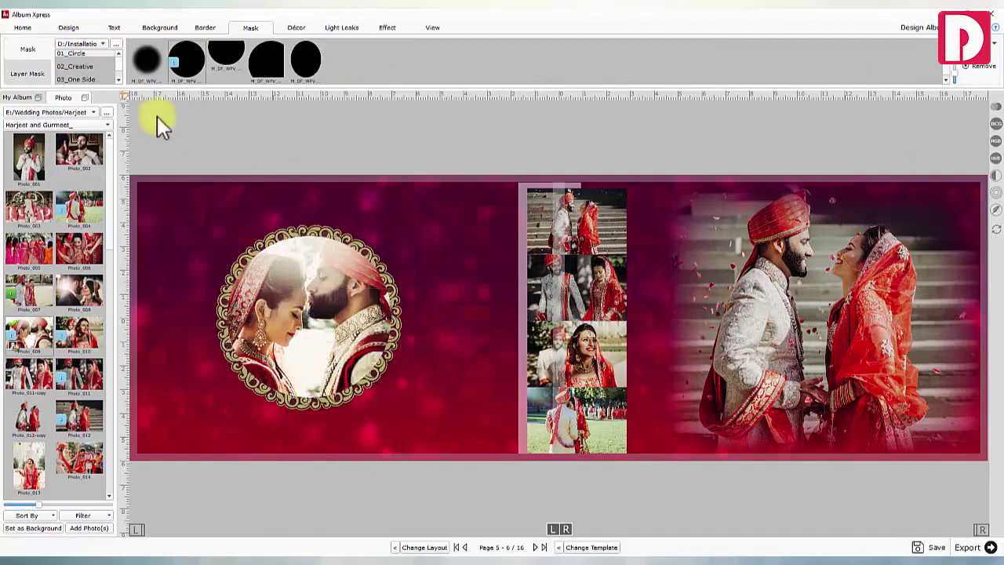
Add the lace-like paisley corner clipart and enlarge it at the top of the left page, beside the photo column
click(296, 28)
scroll(914, 67, down, 1)
double_click(897, 72)
drag(563, 314, 216, 296)
drag(252, 256, 347, 154)
drag(334, 181, 515, 249)
drag(359, 219, 306, 177)
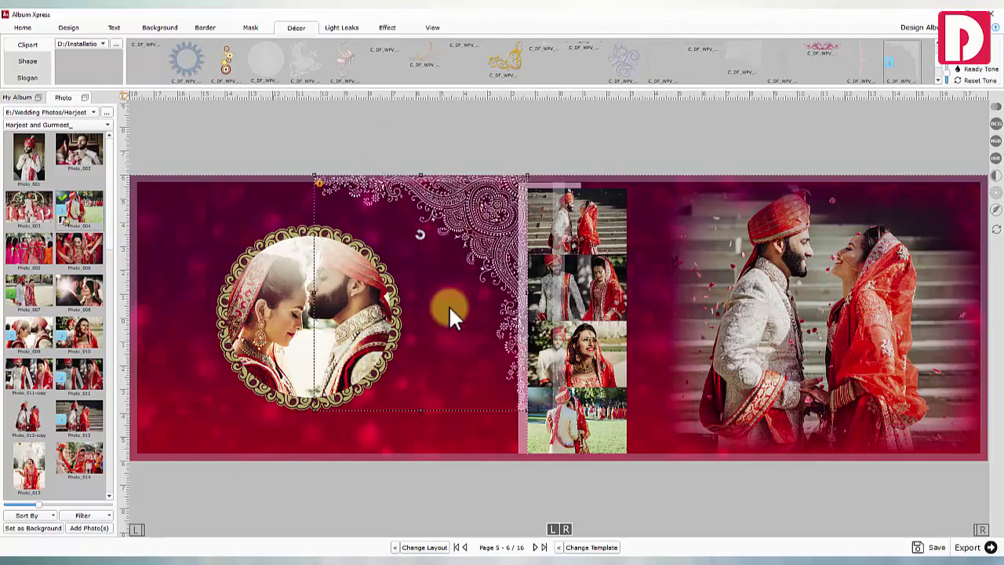
Flip the paisley corner clipart horizontally and vertically and move it towards the spread's lower-left corner
click(23, 27)
click(386, 67)
click(395, 78)
click(395, 91)
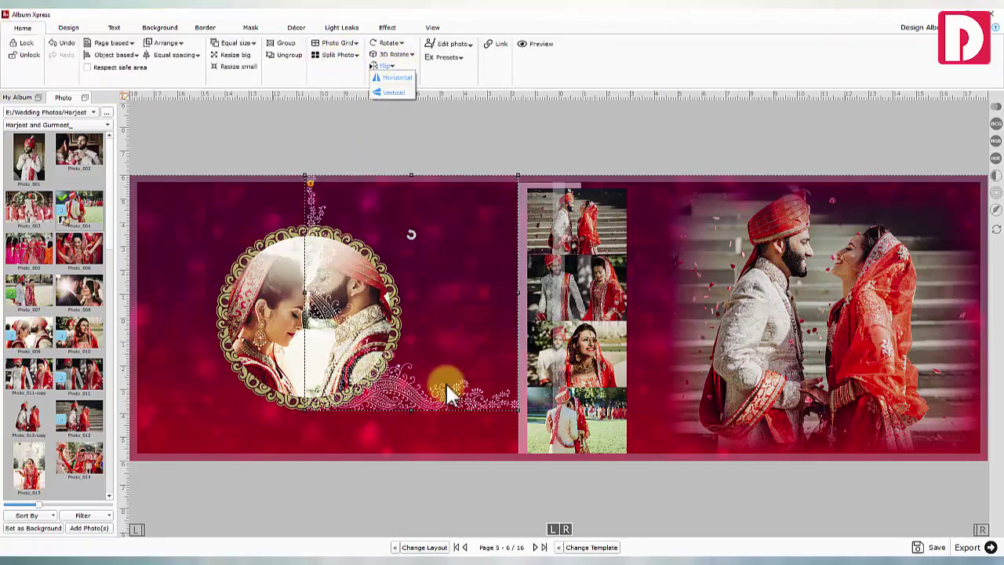
drag(446, 382, 269, 430)
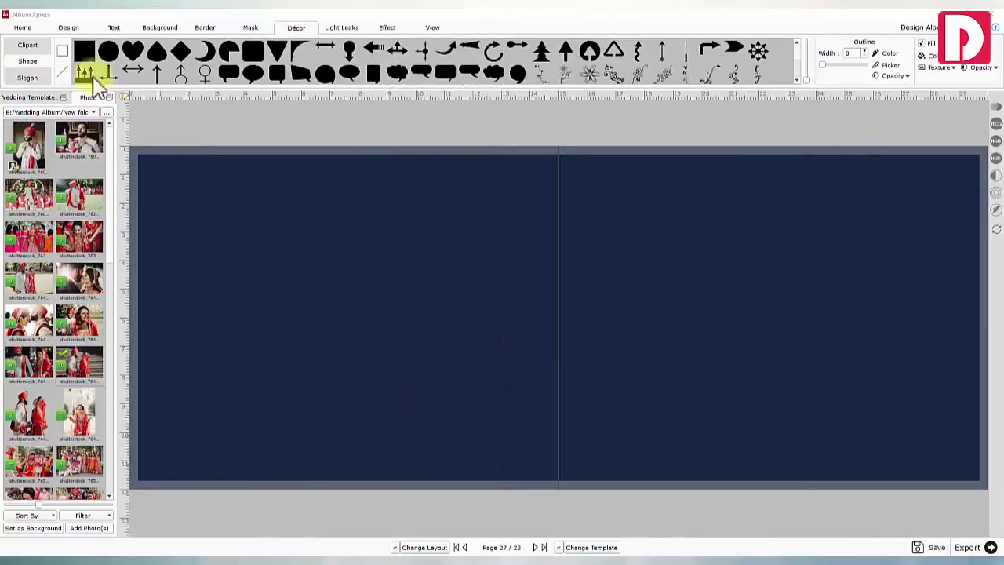
Add a square shape, stretch it into a tall rectangle and position it on the left page of the dark blue spread
click(84, 52)
drag(567, 330, 419, 429)
drag(418, 302, 403, 303)
drag(283, 428, 283, 480)
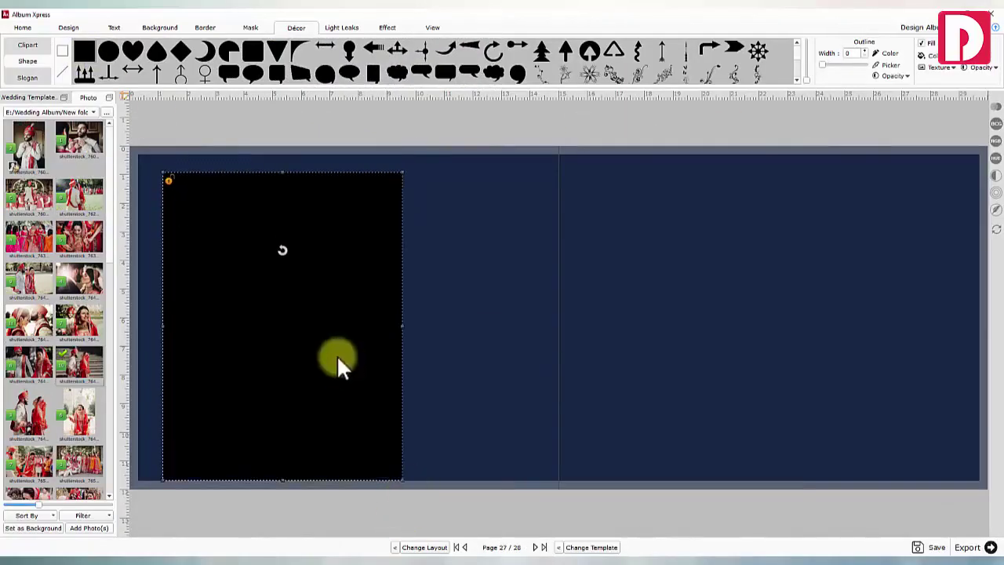
drag(338, 358, 337, 350)
Fill the tall rectangle with a medium blue, slightly lighter than the spread's background
click(934, 57)
click(430, 278)
click(527, 437)
drag(629, 264, 629, 247)
click(567, 390)
Apply the Gradiant_001.png texture to the blue rectangle
click(942, 67)
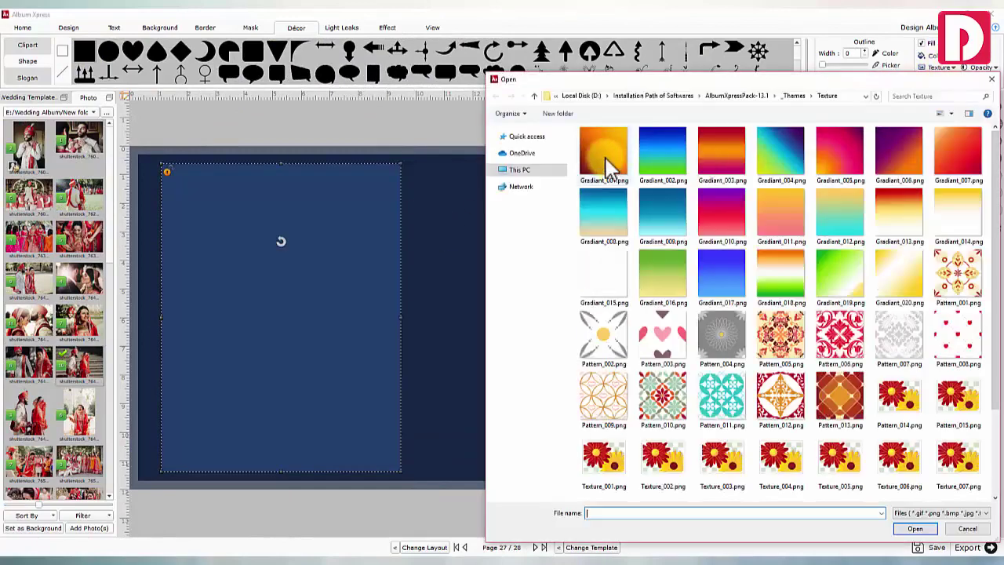
double_click(604, 157)
click(955, 67)
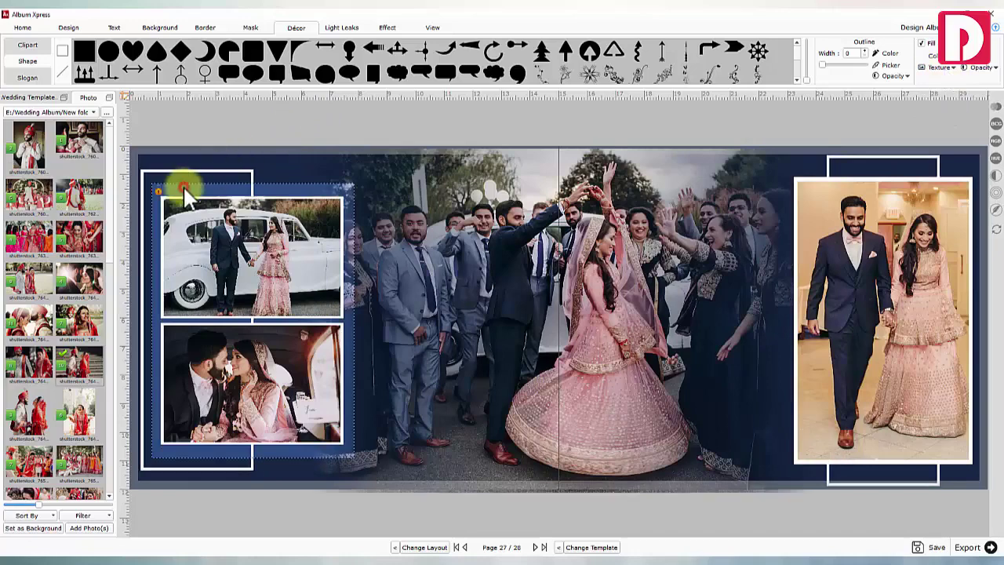
Add the Sweet Memories clipart, enlarge it and place it above the two framed photos along the spread's upper edge
click(27, 45)
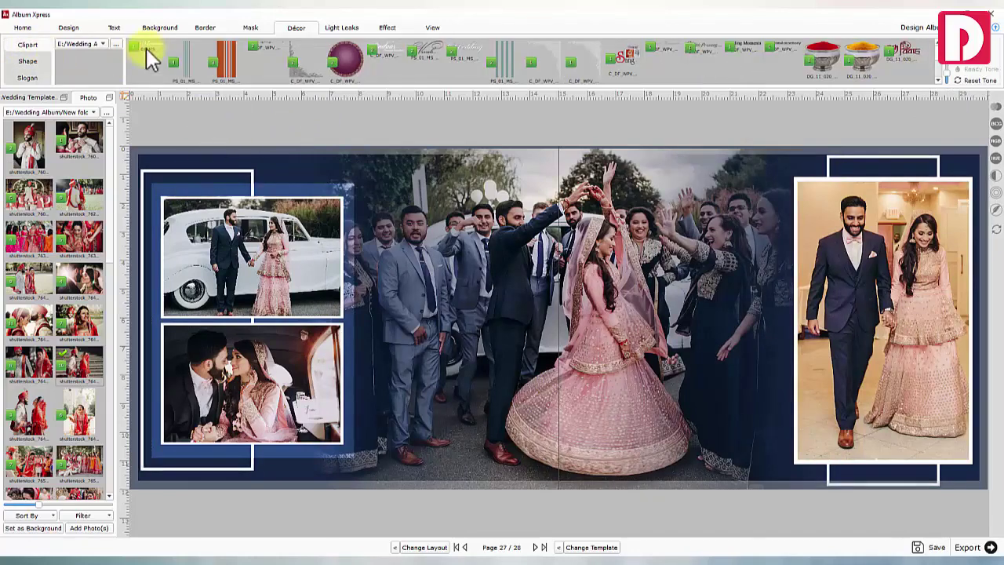
click(152, 43)
drag(325, 166, 532, 304)
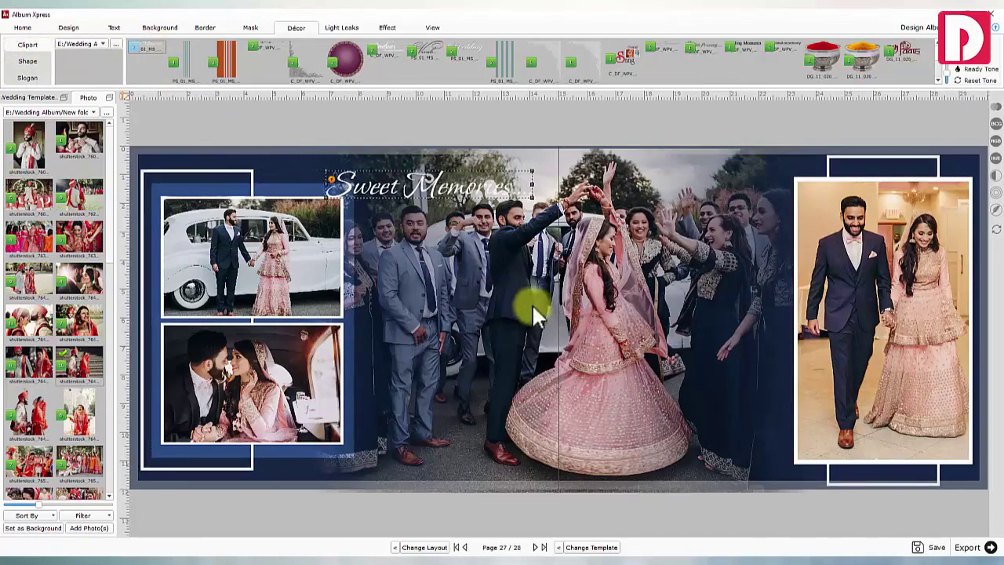
drag(459, 183, 420, 172)
click(396, 135)
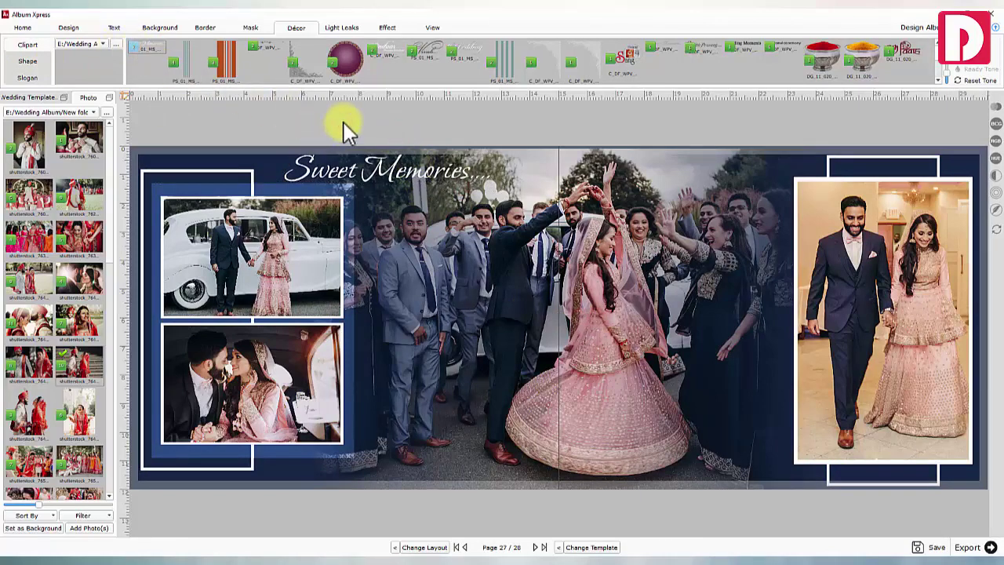
Colorize the framed photo of the walking couple on the right page in a bluish monochrome tone
click(386, 28)
drag(394, 90, 402, 107)
click(816, 255)
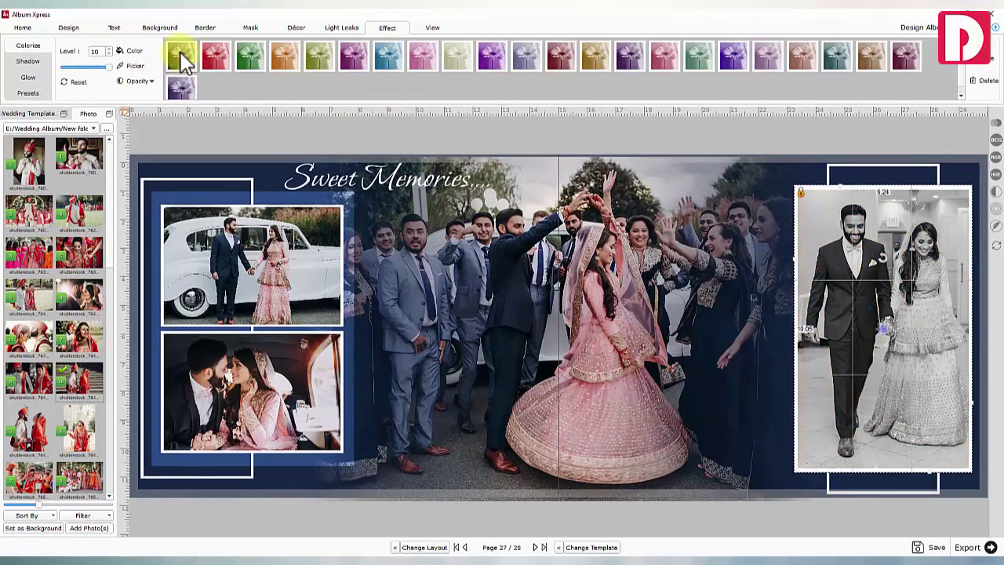
click(269, 140)
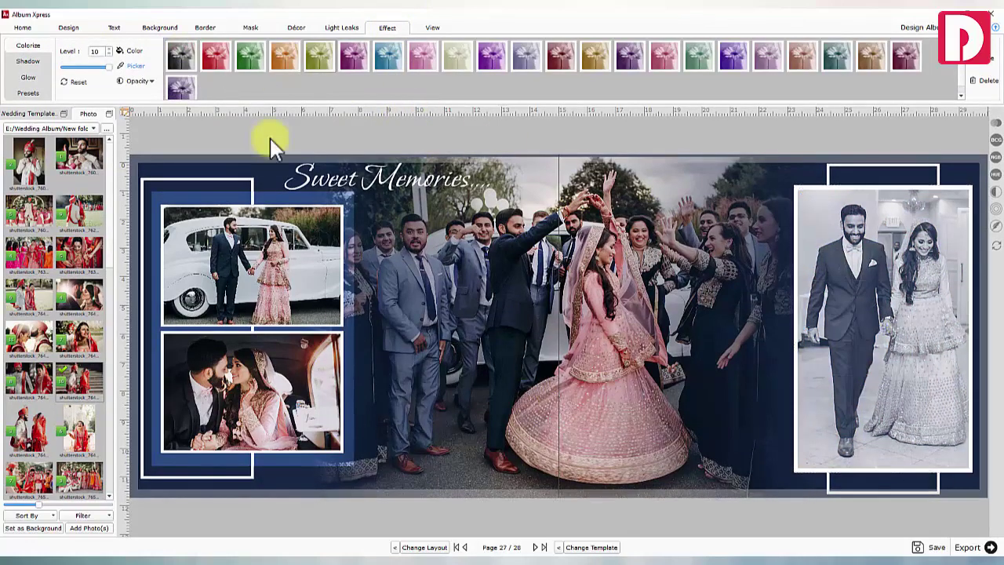
Replace the Sweet Memories clipart with a text title reading "Sweet Memories" along the spread's upper edge
click(335, 180)
key(Delete)
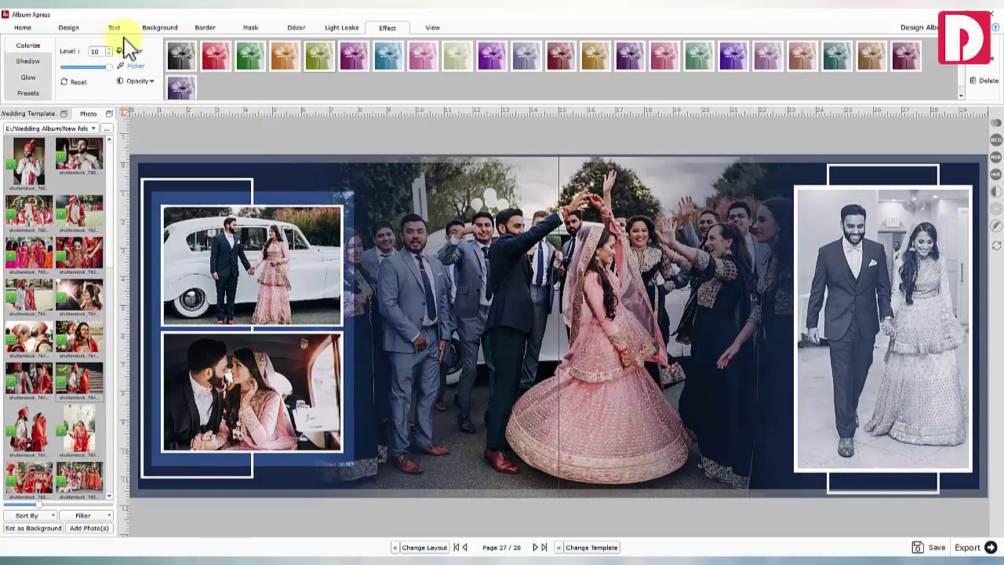
click(114, 28)
click(99, 54)
text(Sweet Memories)
drag(591, 326, 364, 180)
mouse_move(401, 186)
mouse_down()
mouse_move(432, 204)
mouse_move(406, 182)
mouse_up()
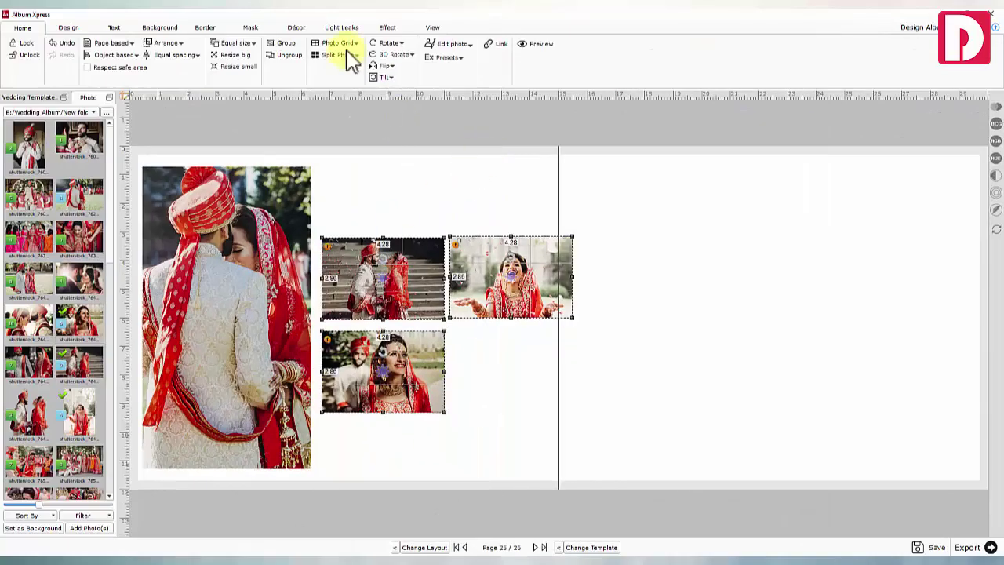
Combine the three selected photos into a 2 × 2 photo grid with 30 spacing, and shrink it to fit the left page
click(346, 47)
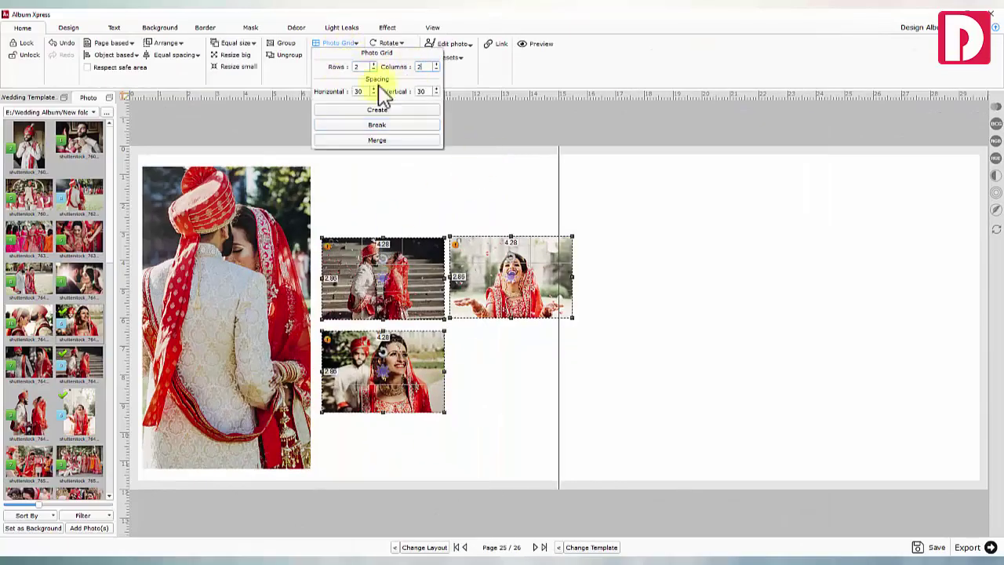
click(378, 110)
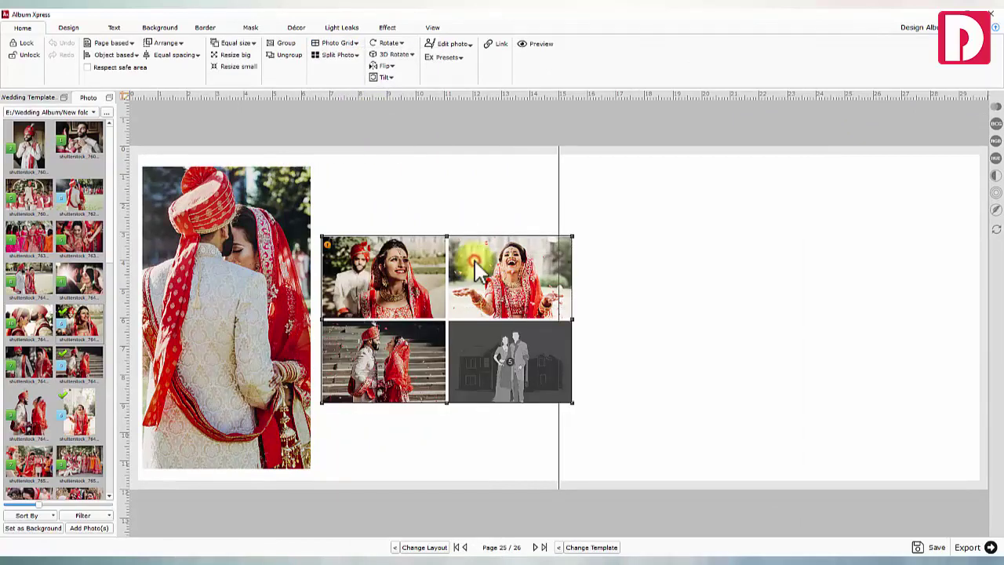
drag(478, 267, 472, 274)
mouse_move(565, 411)
mouse_down()
mouse_move(619, 448)
mouse_move(554, 397)
mouse_up()
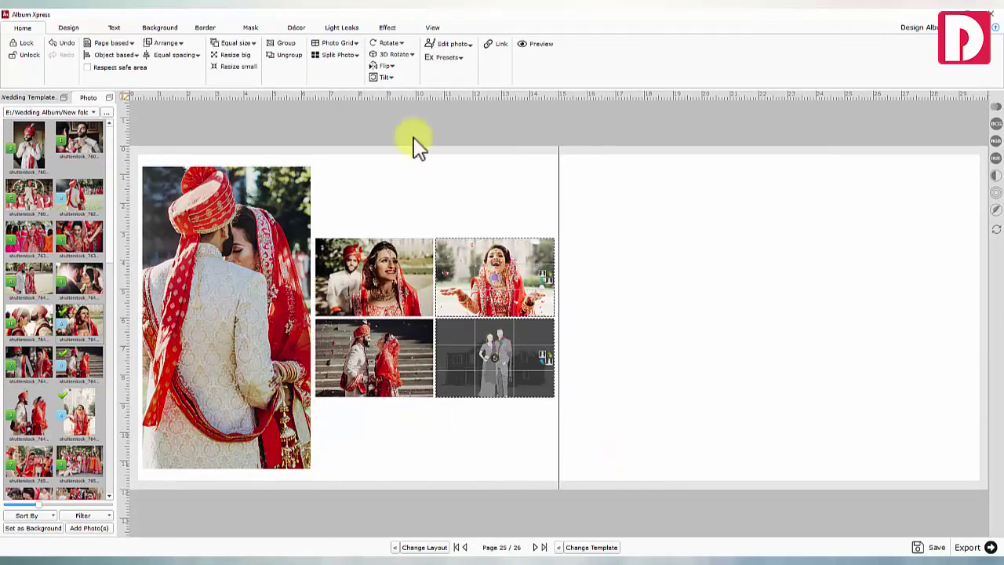
Merge the two cells in the grid's second column and reframe the laughing bride's photo in the merged cell
click(336, 44)
click(377, 141)
drag(489, 314, 477, 243)
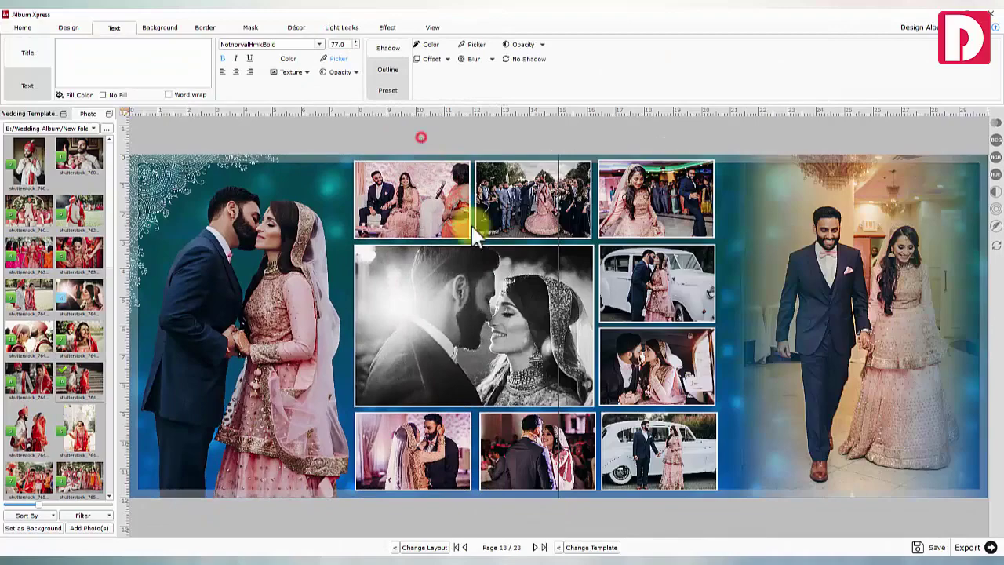
Select the nine framed photos in the middle of the spread and switch them to other layouts
drag(421, 138, 674, 485)
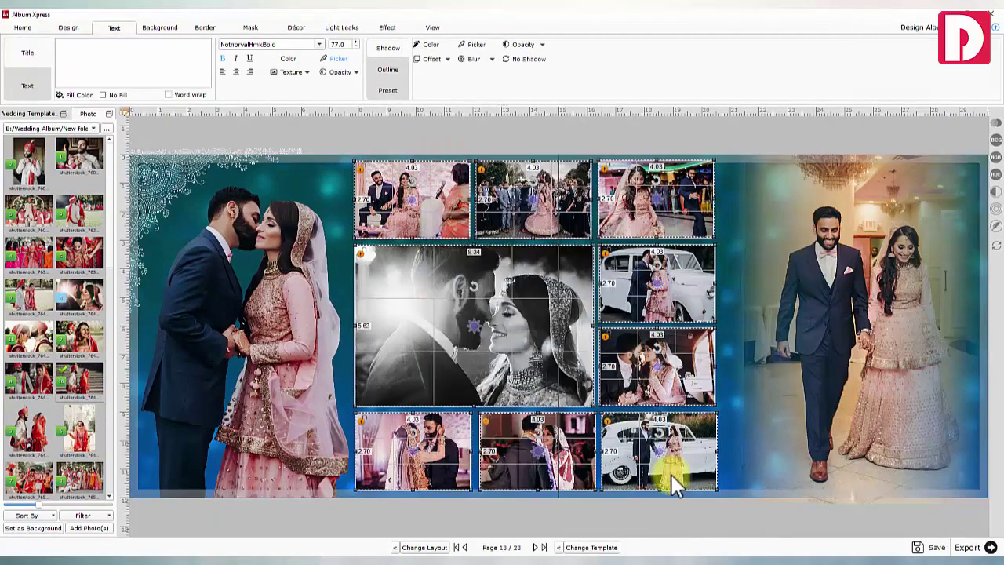
click(435, 547)
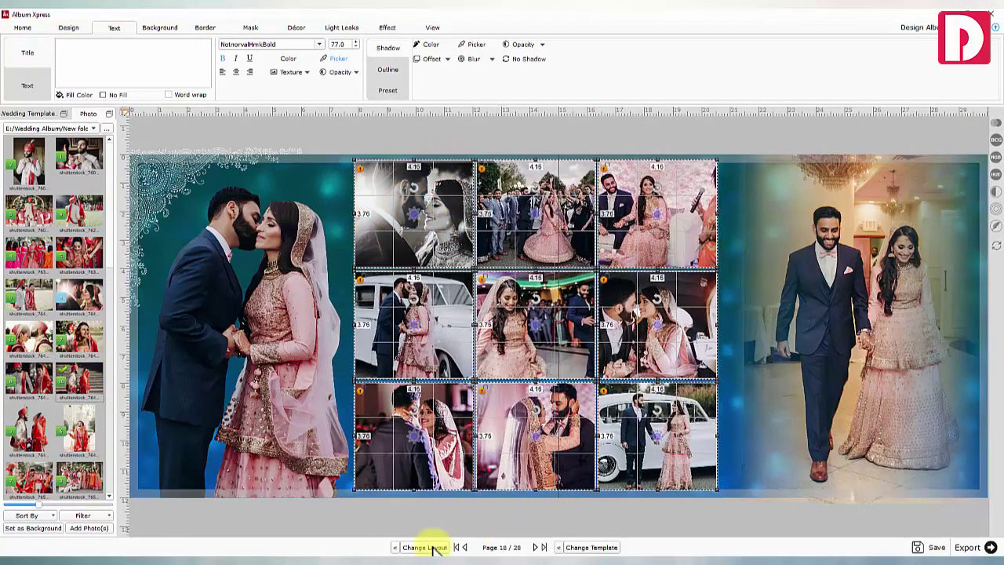
click(435, 547)
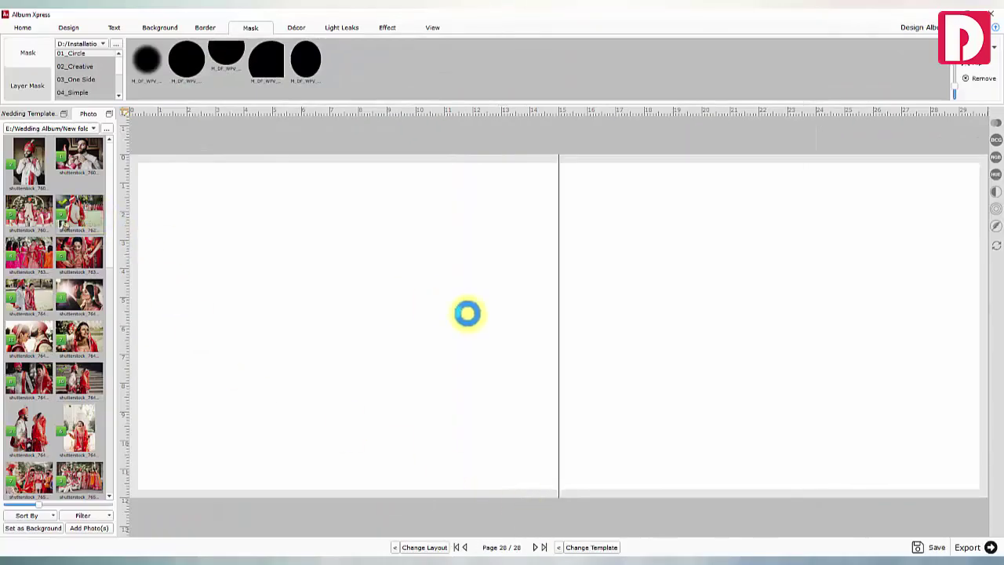
Place the back-view couple photo on the blank spread, enlarge it to full page height and narrow it to about 16.97 wide
drag(616, 363, 317, 279)
drag(388, 327, 658, 549)
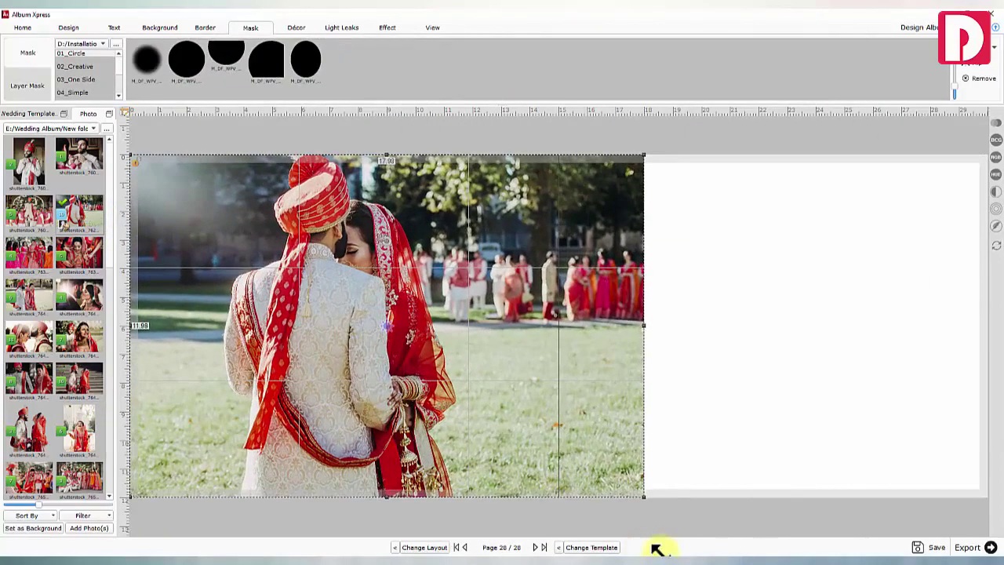
drag(644, 325, 566, 326)
Apply a rough splatter brush dab to the couple photo's layer mask, exit masking and open the photo's blur adjustment
click(30, 87)
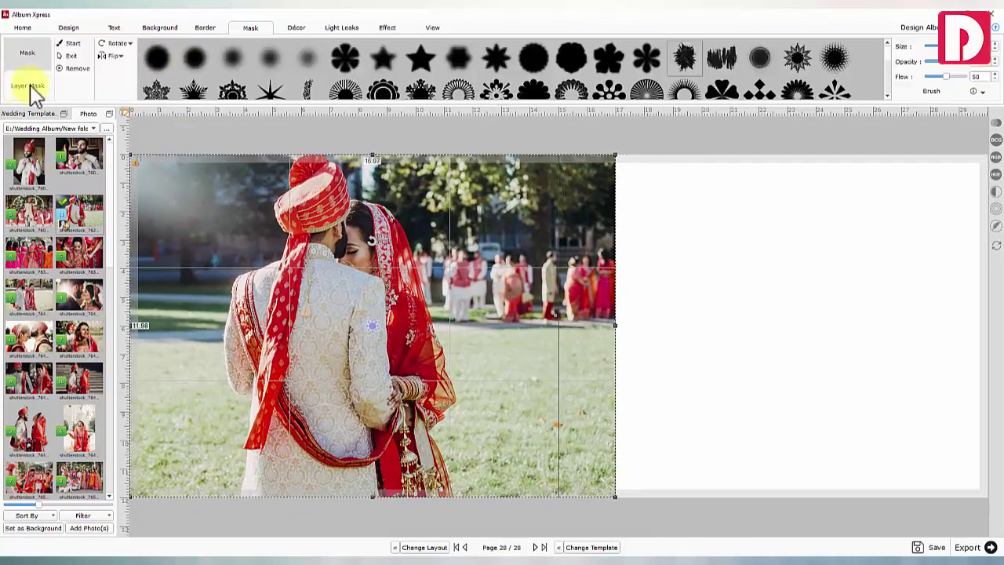
click(674, 59)
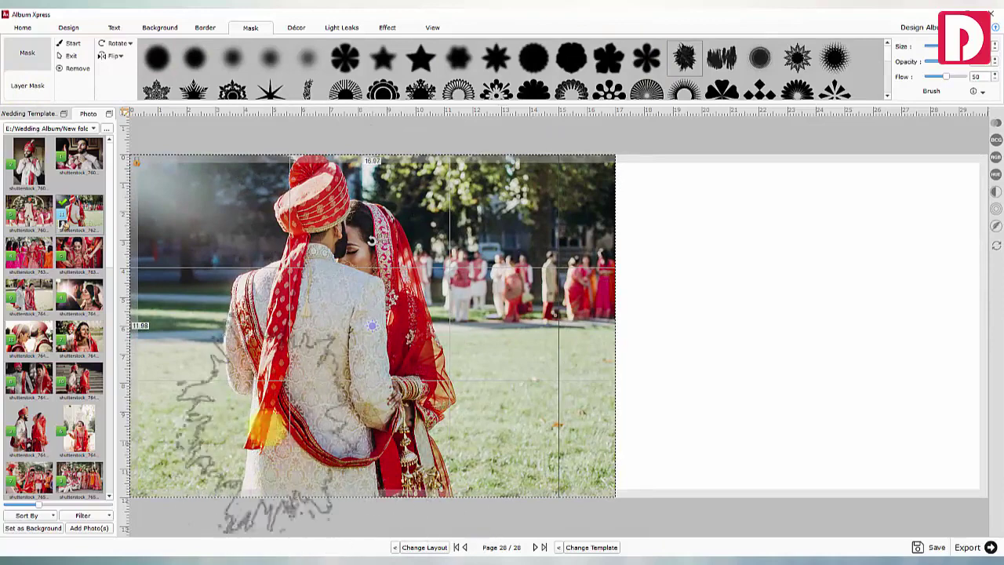
click(322, 372)
click(69, 56)
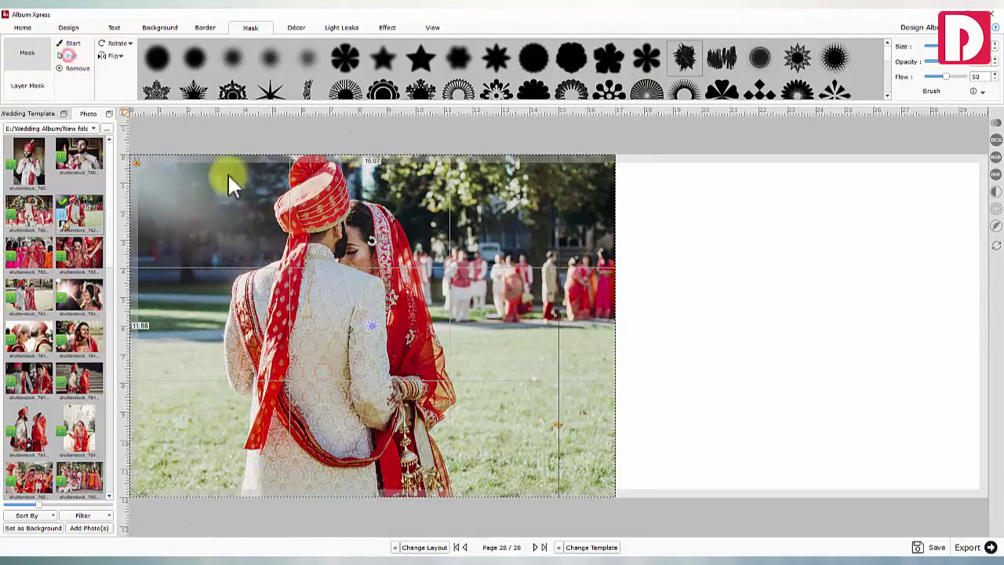
click(995, 209)
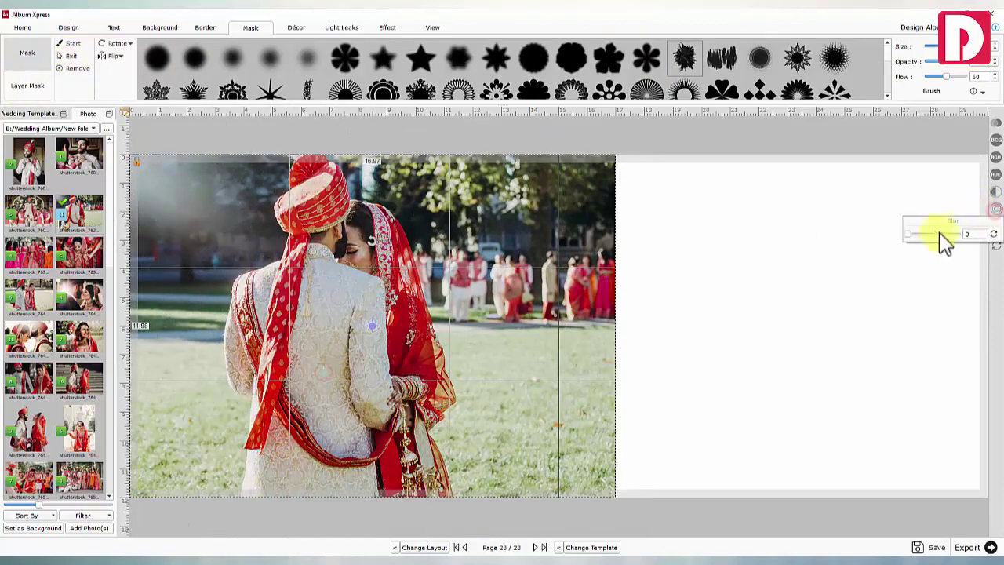
click(720, 259)
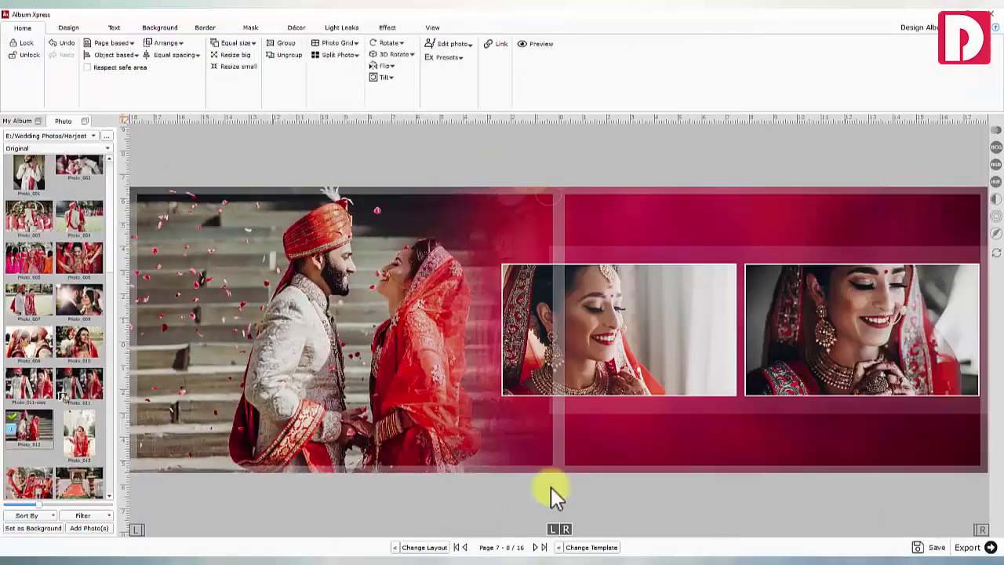
Set the photo of the bride beside the curtain to brightness 9, contrast -16 and gamma 5
click(634, 326)
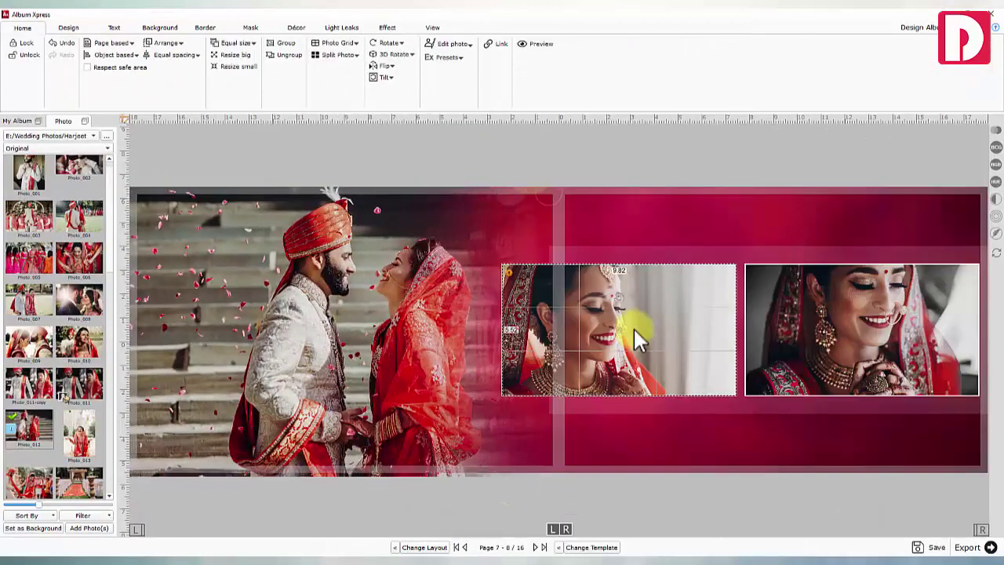
click(996, 132)
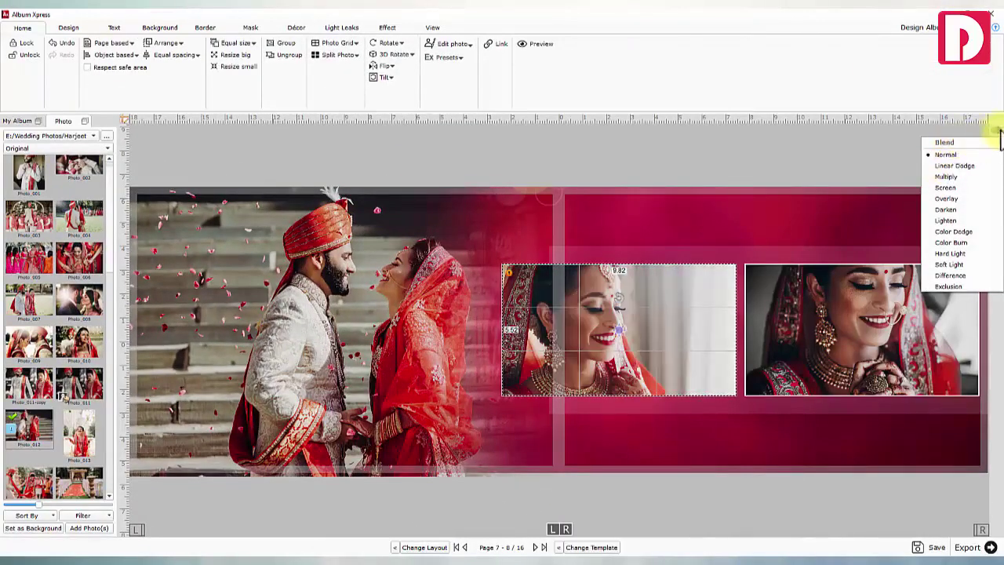
click(995, 147)
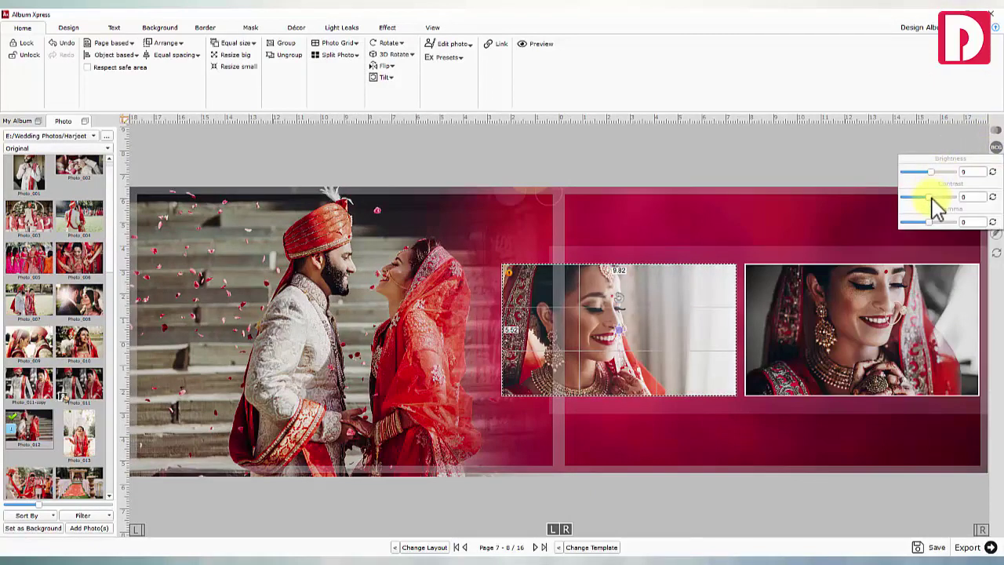
drag(933, 199, 926, 198)
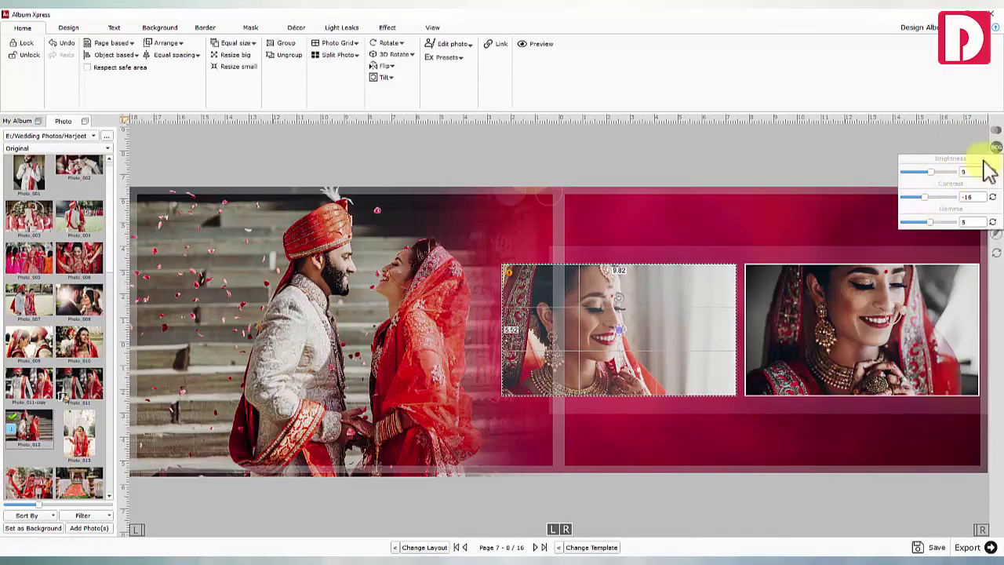
mouse_move(998, 201)
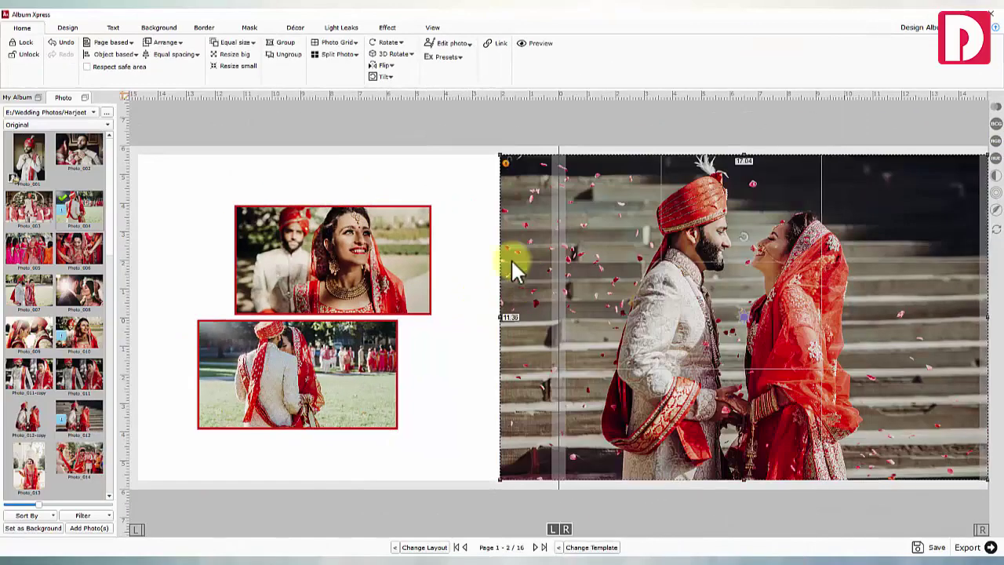
Apply the magenta and purple light leak to the large couple photo with falling petals
click(343, 28)
click(25, 65)
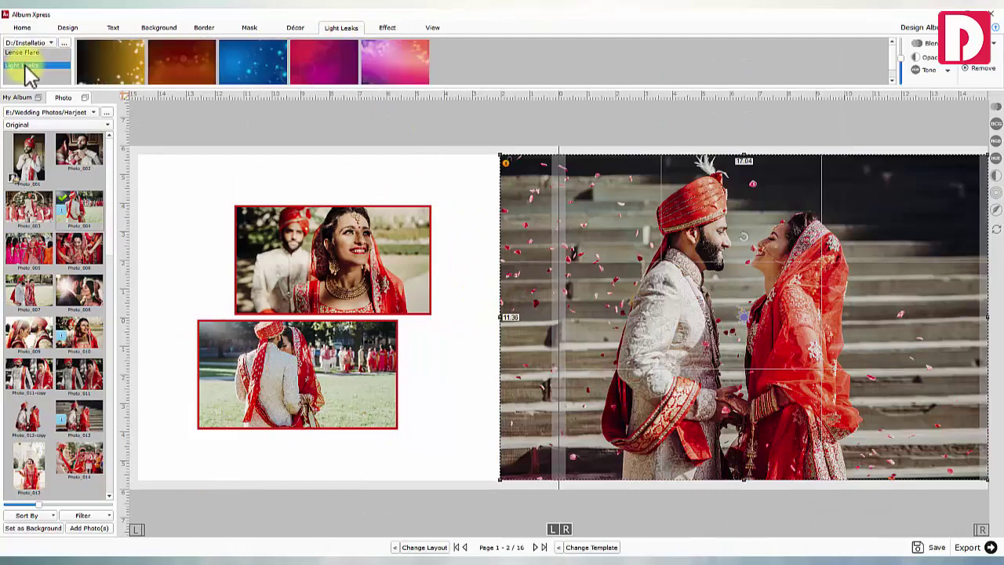
click(324, 76)
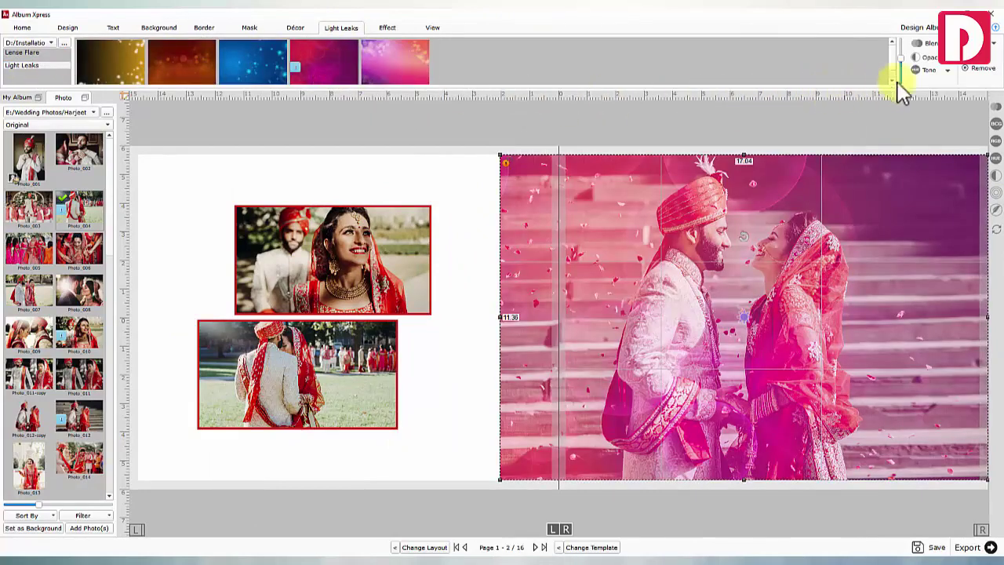
Set the light leak's hue to 6 and saturation to -6, raise its lightness slightly and open its opacity setting
click(938, 70)
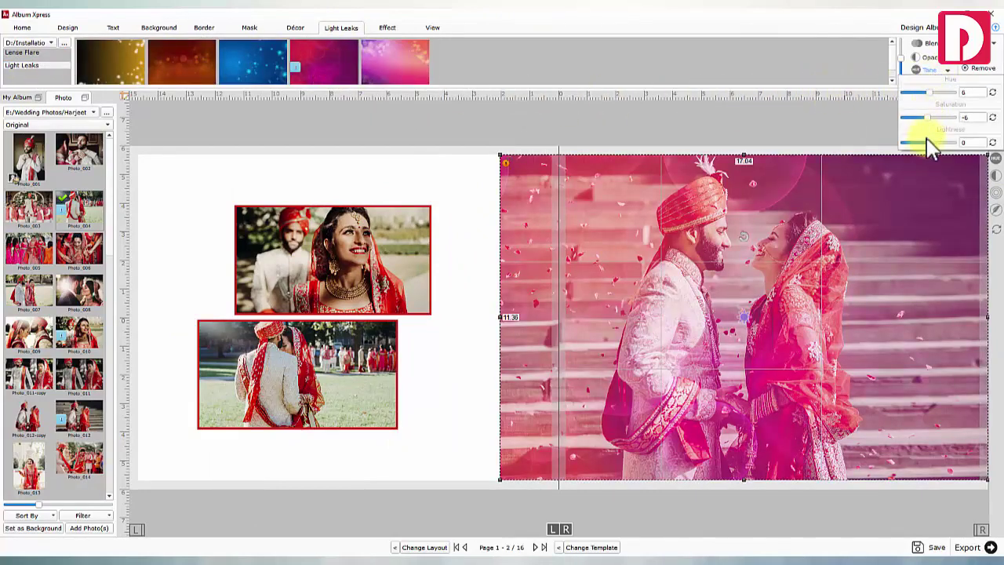
drag(927, 142, 930, 142)
click(923, 72)
click(935, 58)
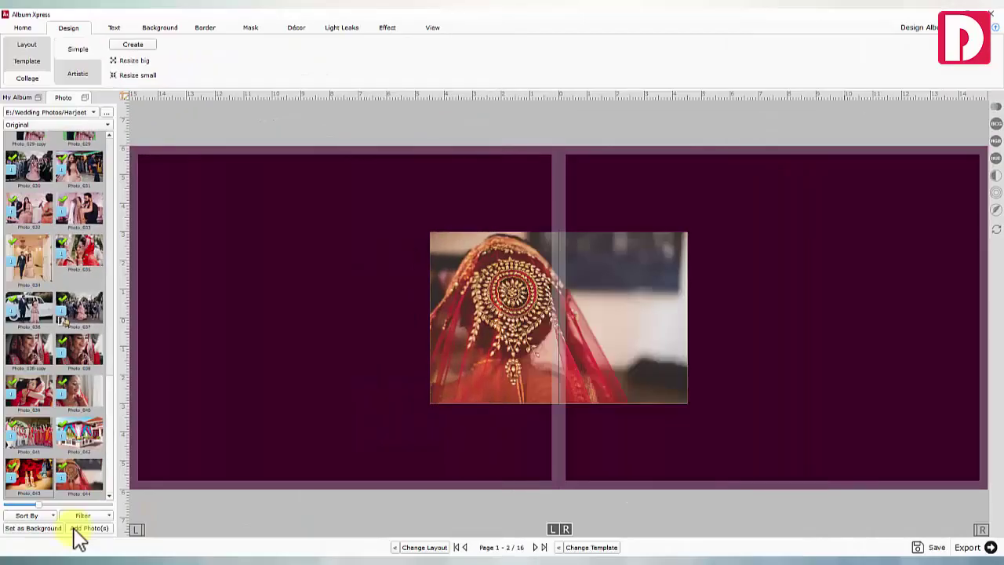
Create a simple collage from the stacked photos on the purple spread and regenerate it for other arrangements
click(143, 49)
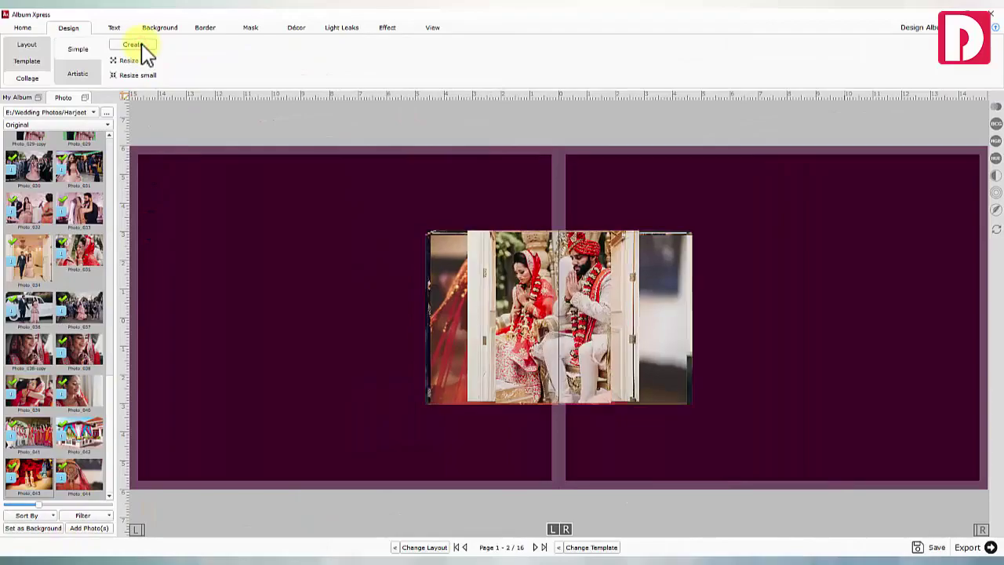
click(146, 53)
click(144, 50)
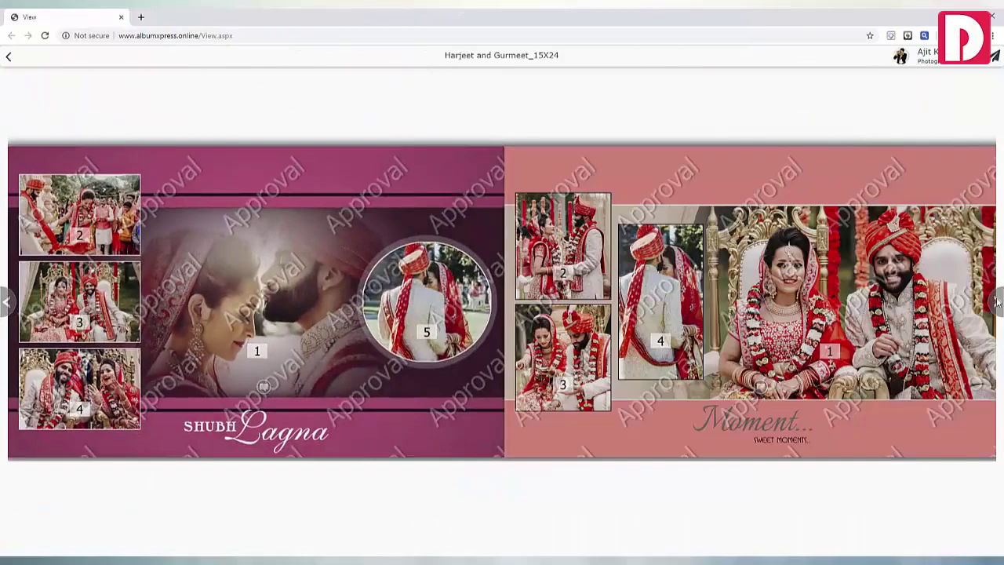
Switch to the online album proof in the browser and page forward to the following spreads
click(998, 302)
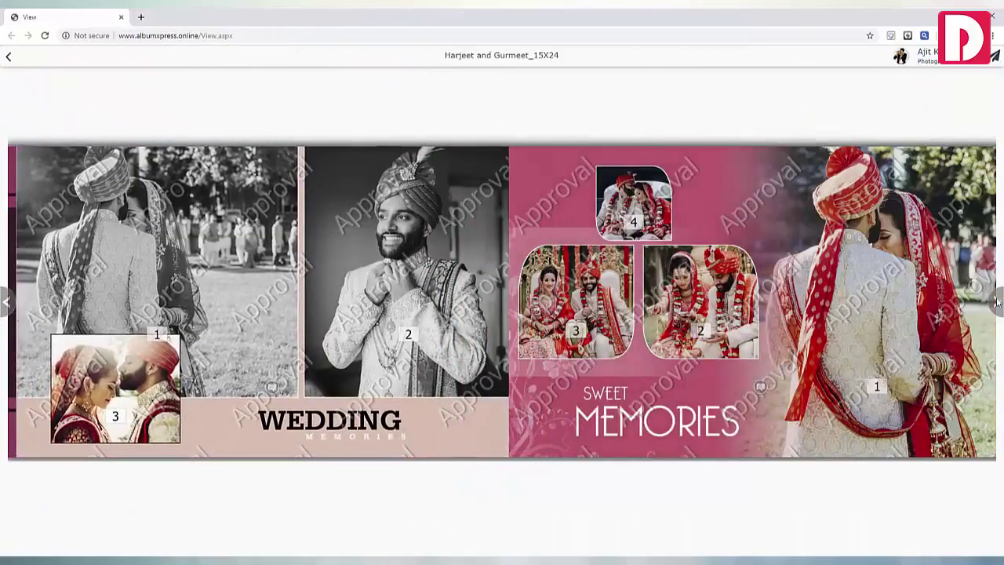
Page forward through the online album proof and add the comment "Album is very beautiful" on the black-and-white Moments spread
click(998, 302)
click(998, 302)
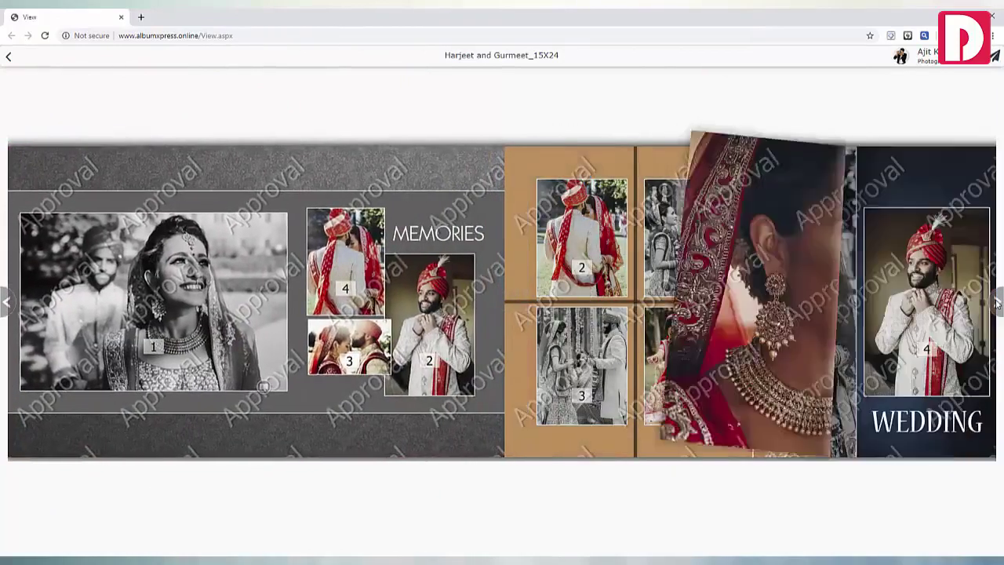
click(998, 302)
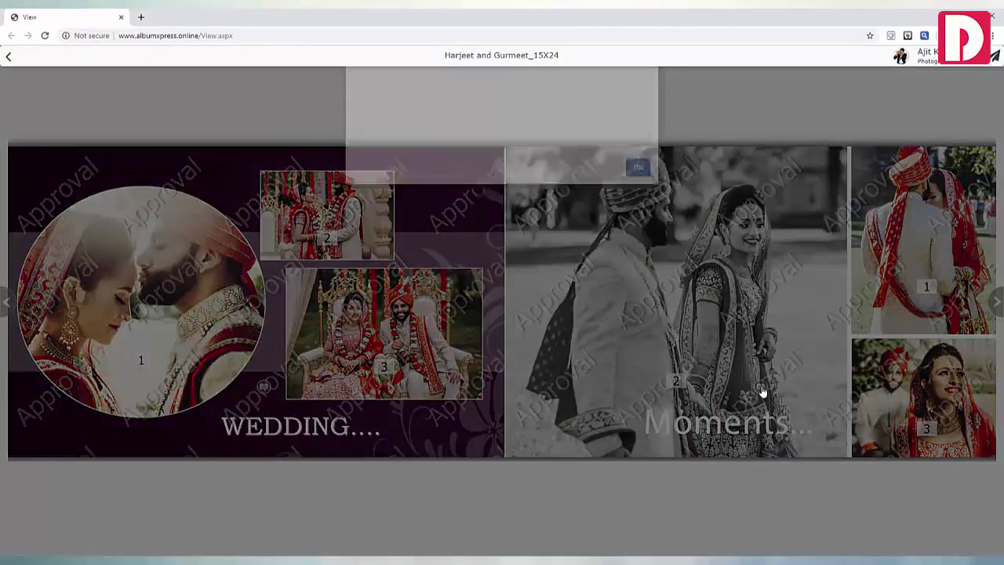
click(762, 395)
text(Album is very beautiful)
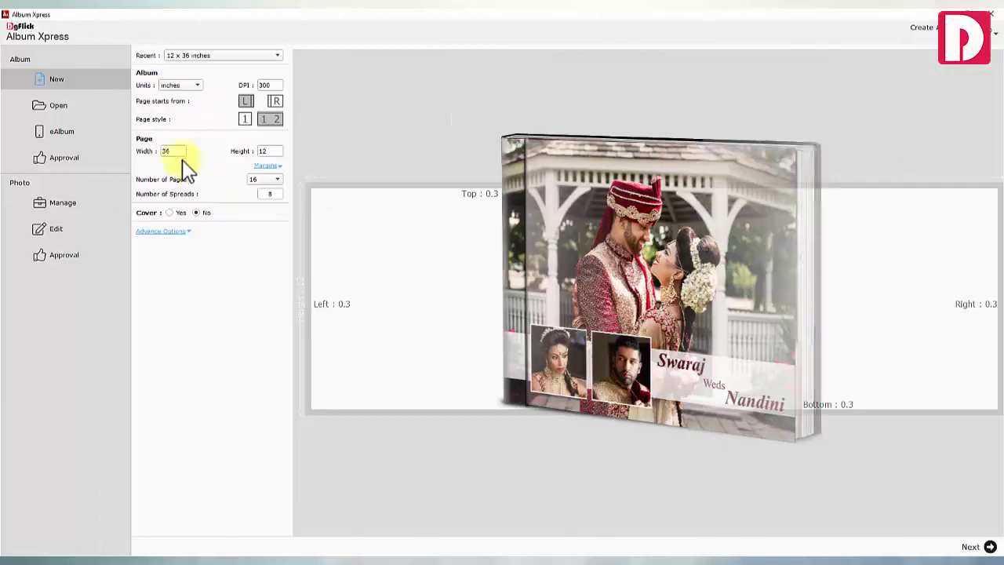
Switch to Album Xpress and set the new album's page width to 24 inches and its height to 18 inches
double_click(169, 150)
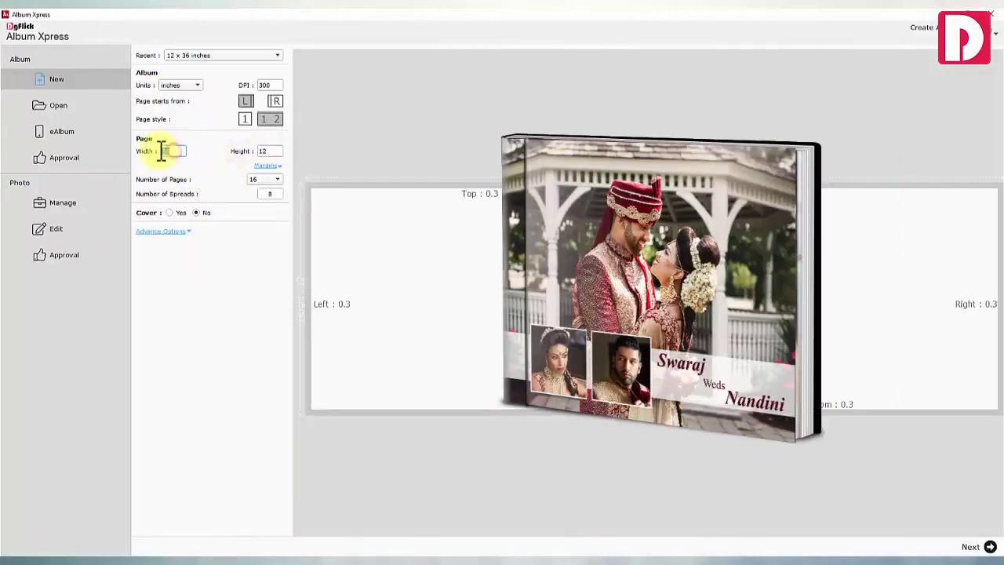
text(1)
text(4)
double_click(270, 150)
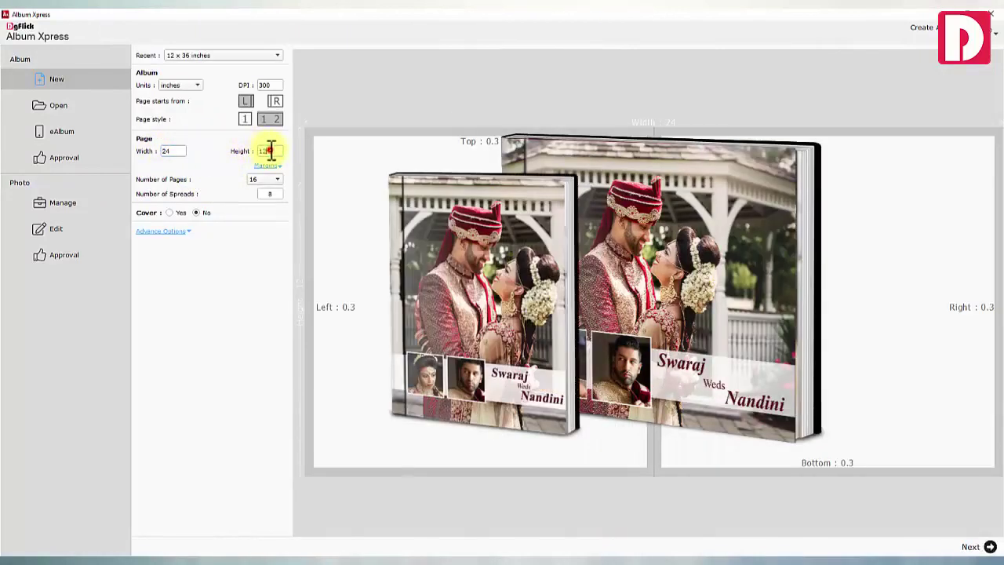
text(18)
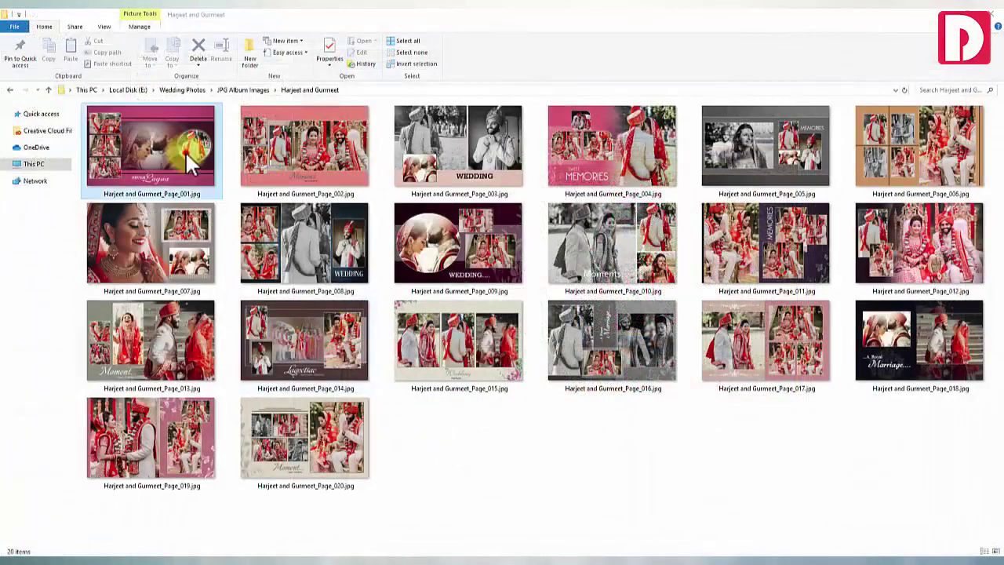
Open the exported Page_001 JPG in the album images folder and inspect its details at close range
double_click(185, 151)
scroll(646, 350, up, 5)
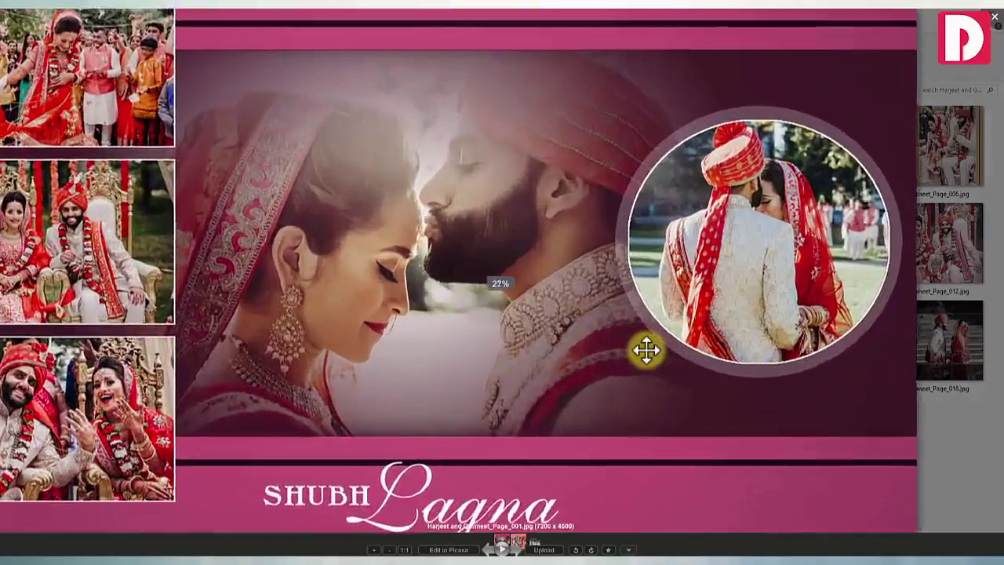
drag(408, 269, 791, 378)
drag(323, 220, 740, 275)
drag(436, 278, 554, 288)
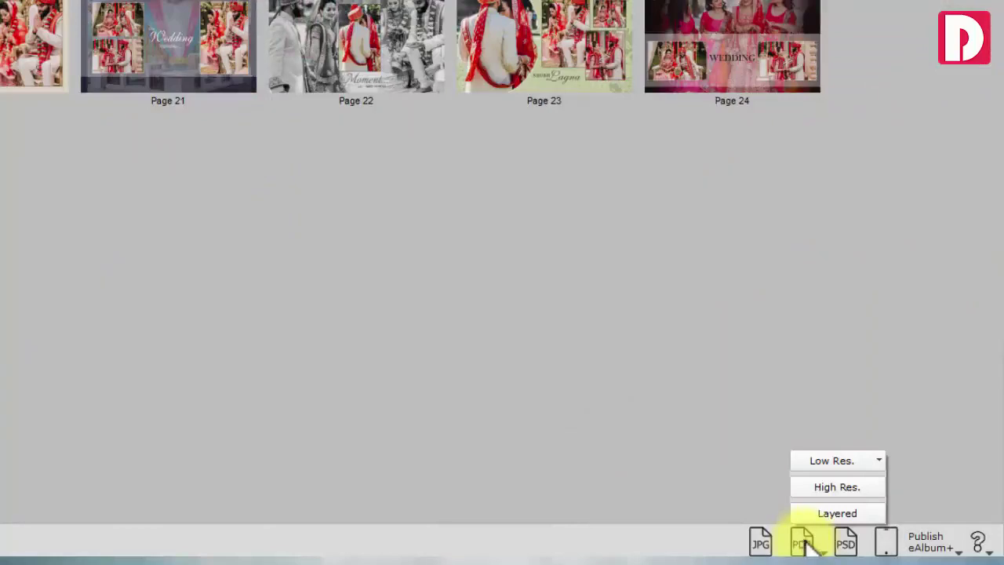
Export the finished album as a PDF and publish it as an eAlbum+
click(835, 474)
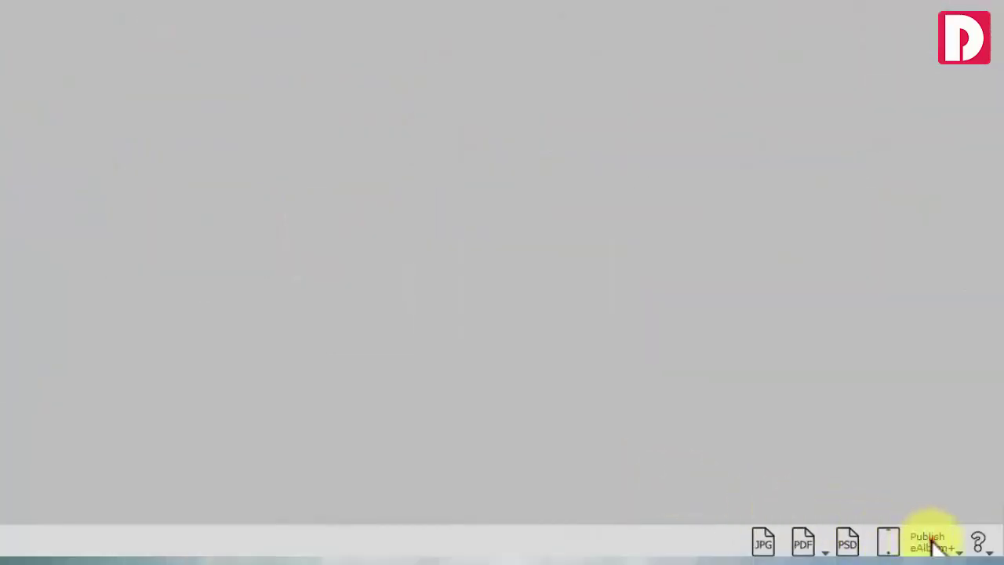
click(934, 545)
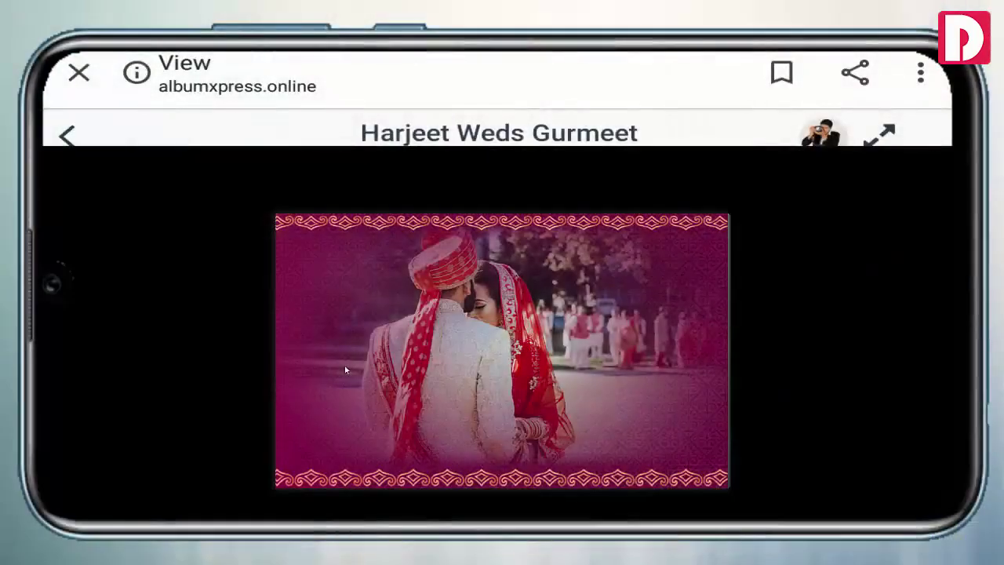
View the published eAlbum on the phone and open sharing from its details page
click(345, 369)
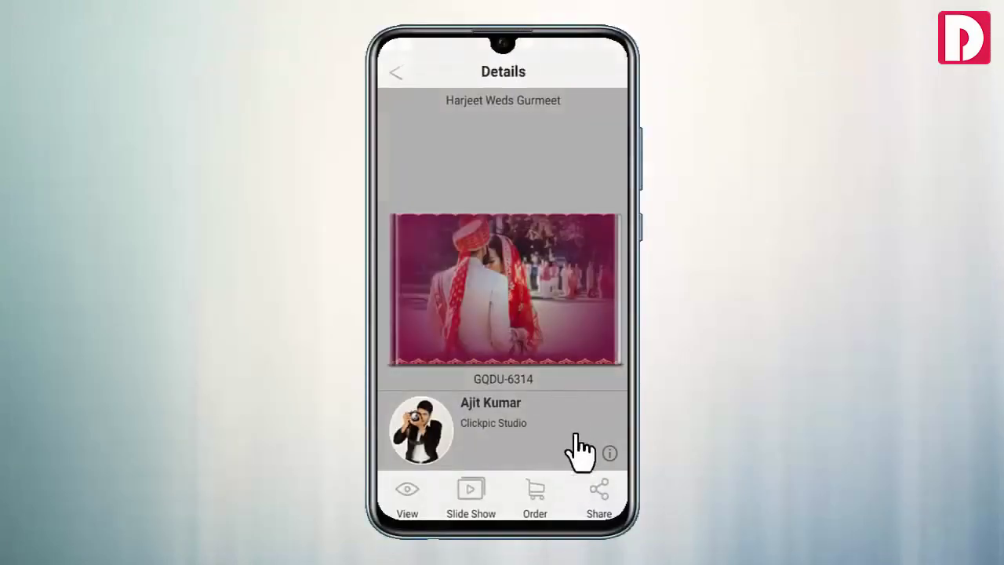
click(599, 492)
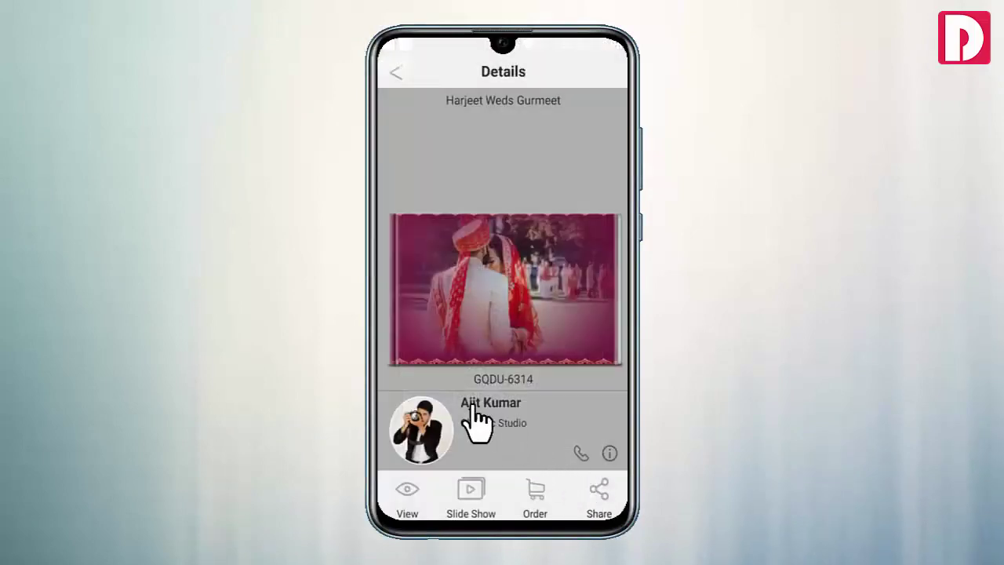
Open the photographer's profile from the eAlbum details and review the contact information, website and About Us text
click(480, 408)
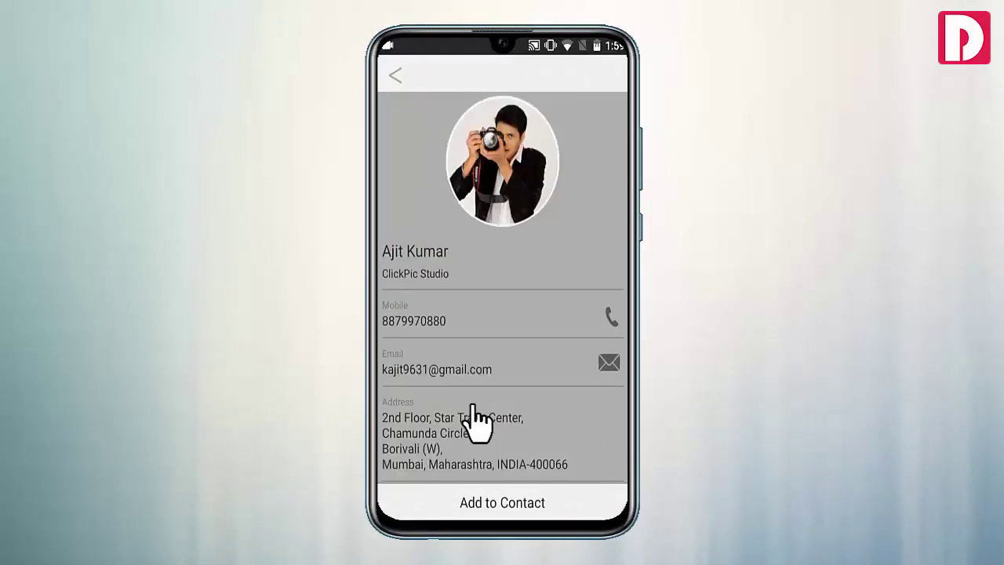
scroll(476, 421, down, 5)
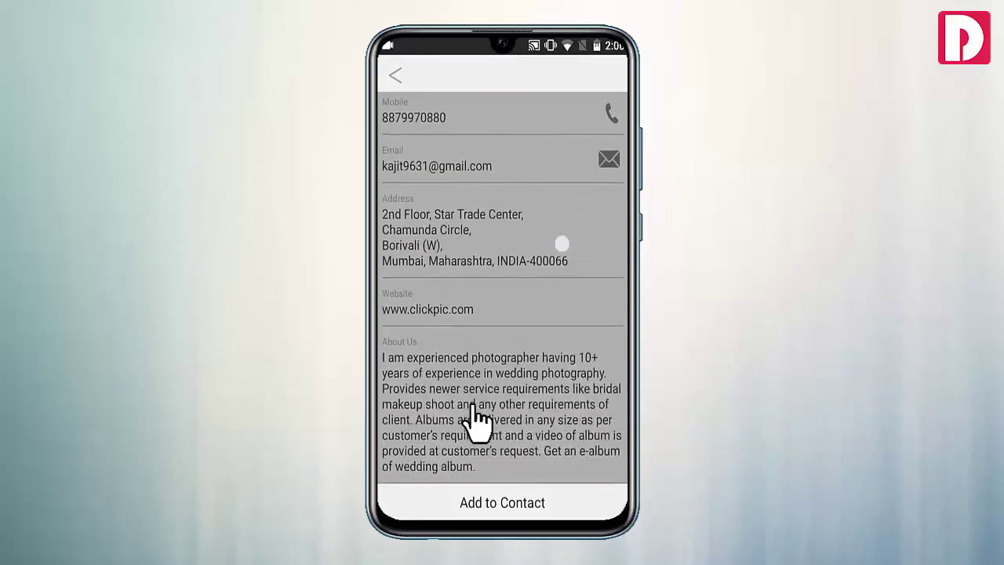
scroll(476, 422, up, 5)
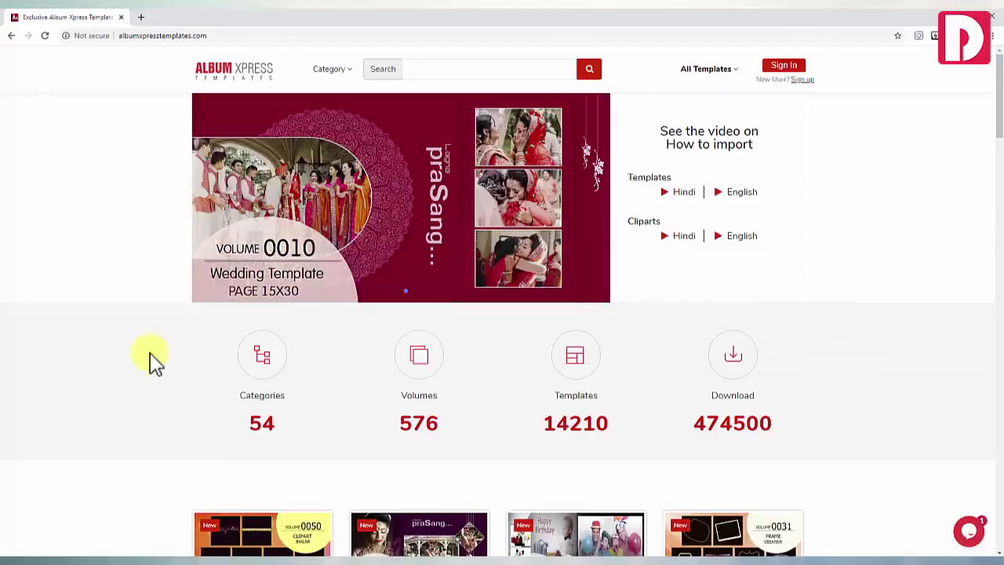
Switch to the Album Xpress Templates website and browse the home page and the Cliparts, Masks and Frames collections
scroll(197, 395, down, 3)
scroll(200, 395, down, 10)
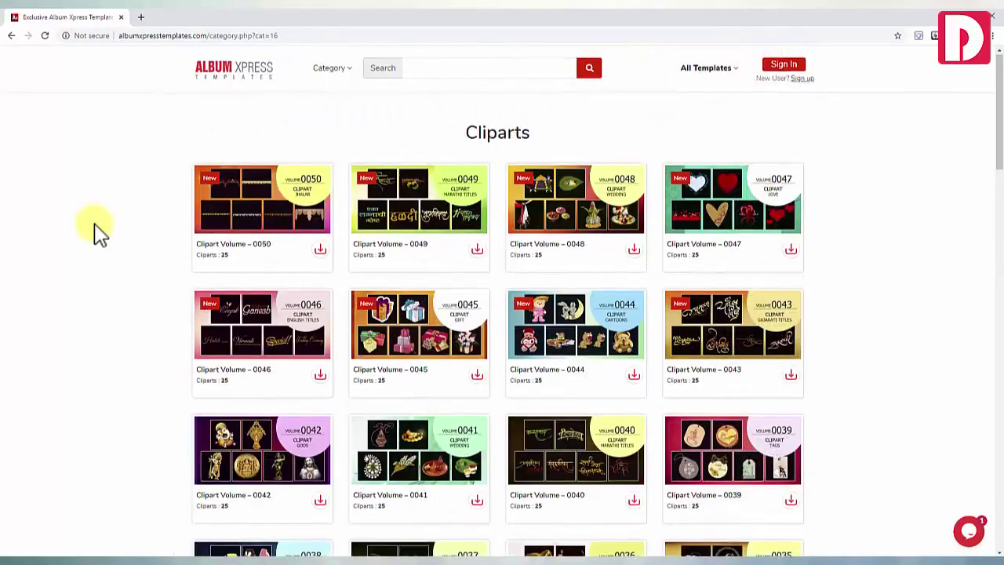
scroll(94, 231, down, 3)
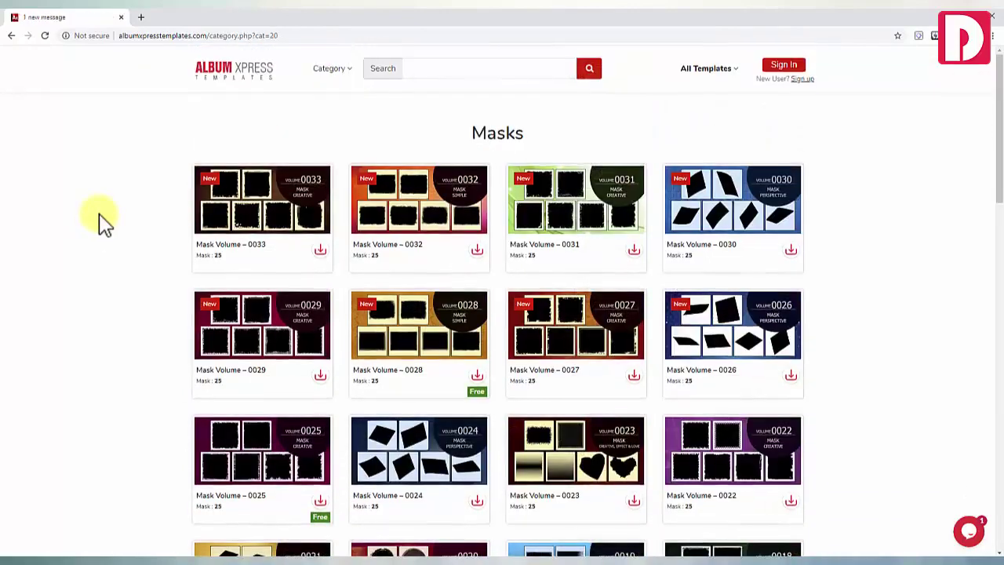
scroll(99, 224, down, 5)
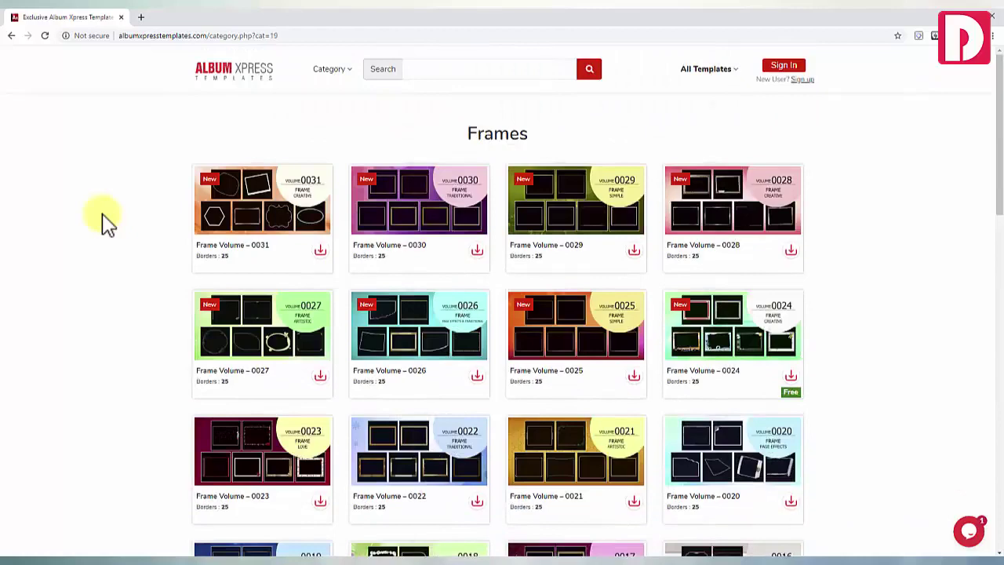
scroll(106, 224, down, 2)
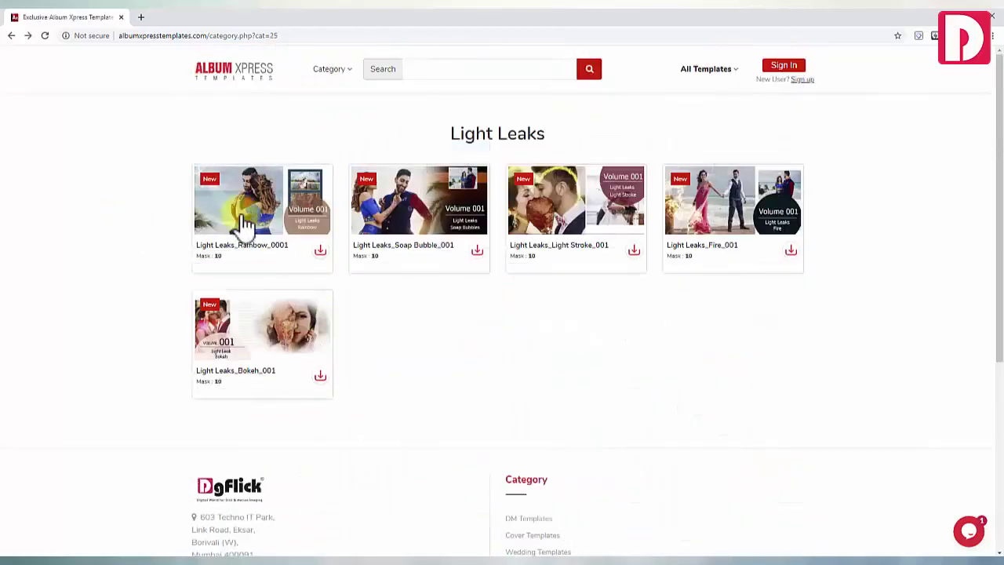
Open the Light Leaks_Rainbow_0001 volume from the Light Leaks collection and look over its sample templates
click(242, 236)
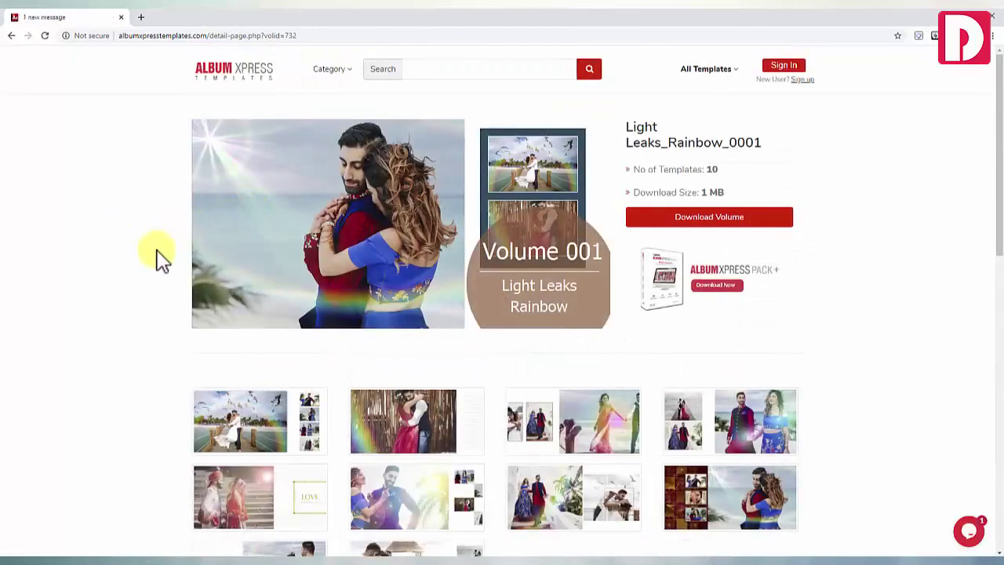
scroll(157, 257, down, 1)
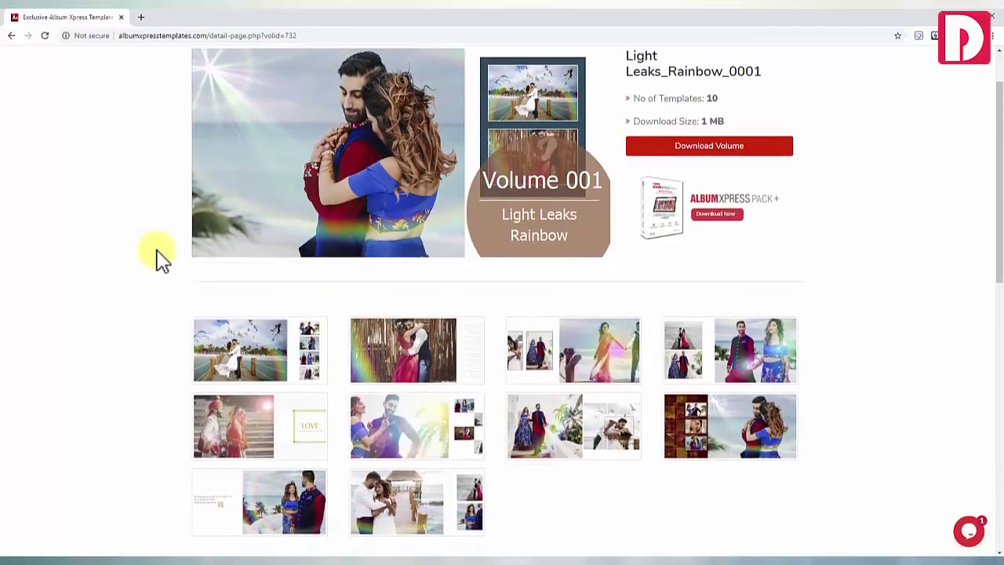